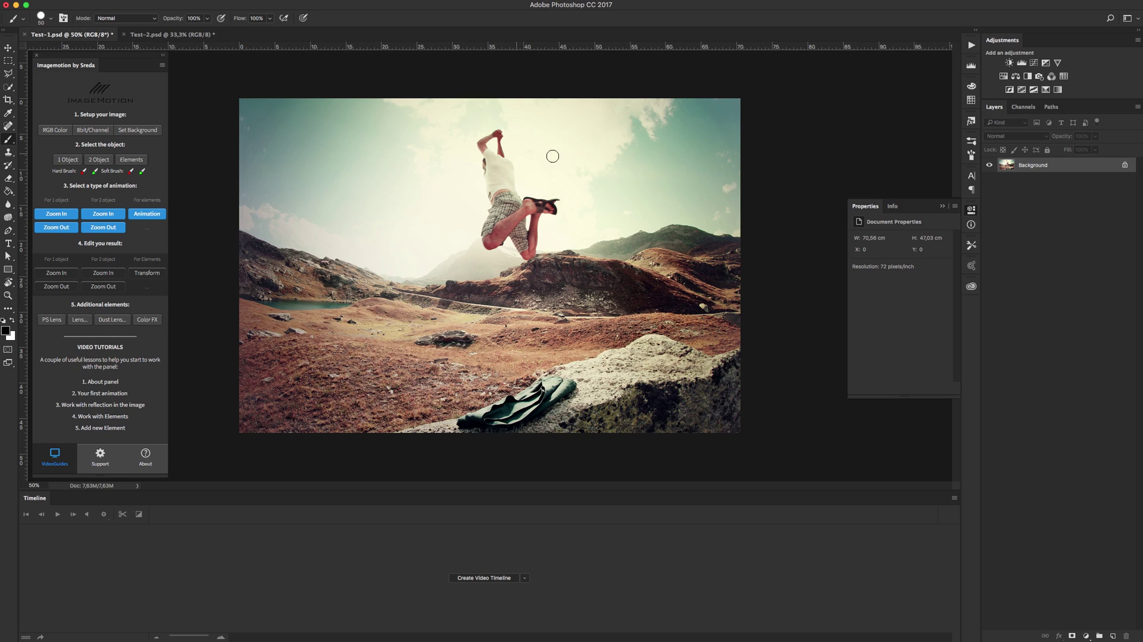
# Start a one-object setup, dismiss the instructions, and paint the jumping man red on ObjectID_1.
pyautogui.click(68, 160)
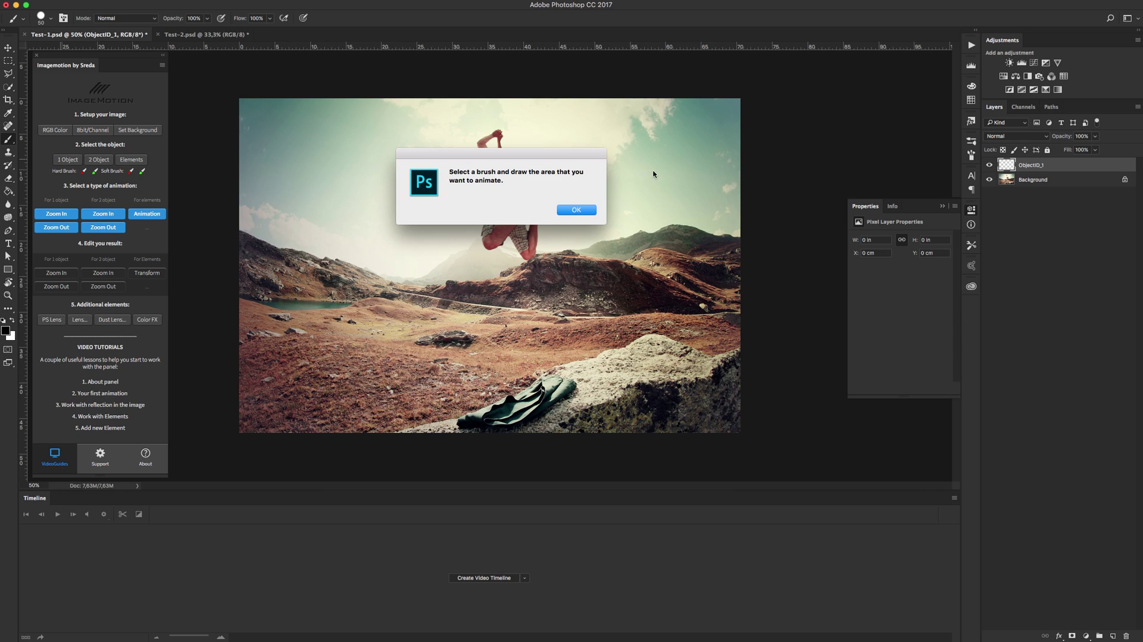
pyautogui.moveTo(514, 156); pyautogui.dragTo(516, 170)
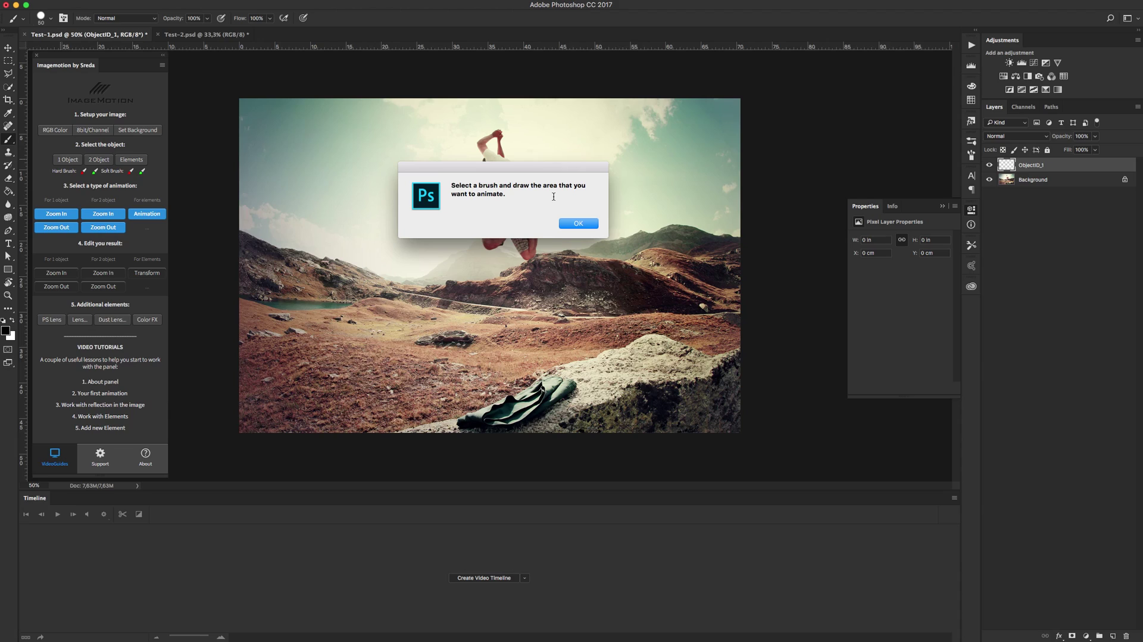
pyautogui.click(591, 223)
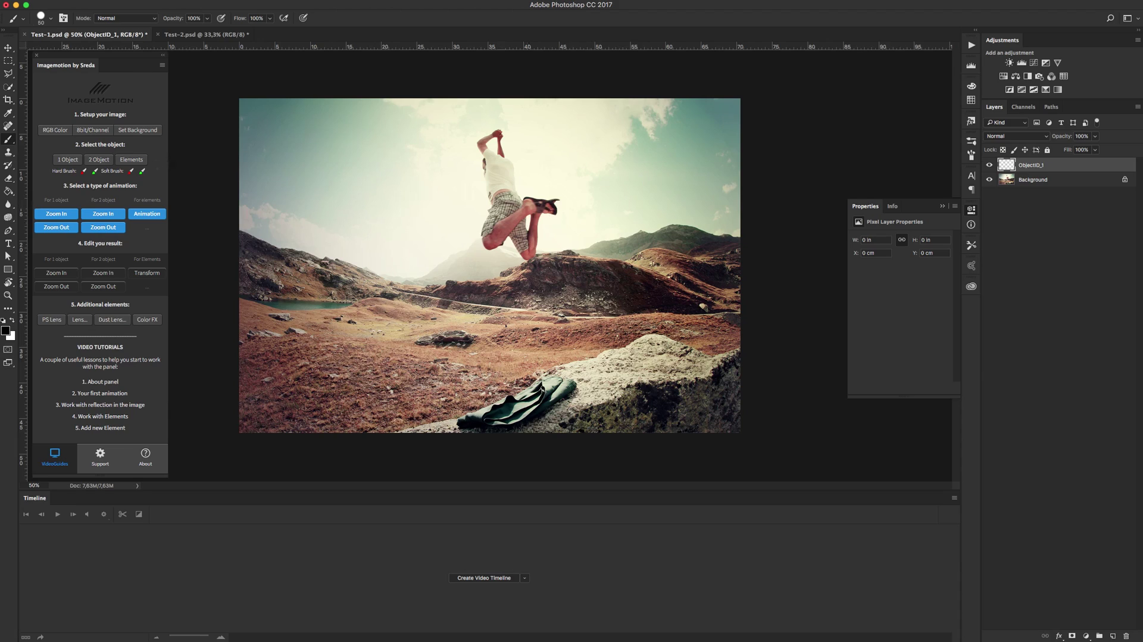
pyautogui.moveTo(491, 181)
pyautogui.mouseDown()
pyautogui.moveTo(512, 204)
pyautogui.moveTo(488, 245)
pyautogui.moveTo(507, 223)
pyautogui.mouseUp()
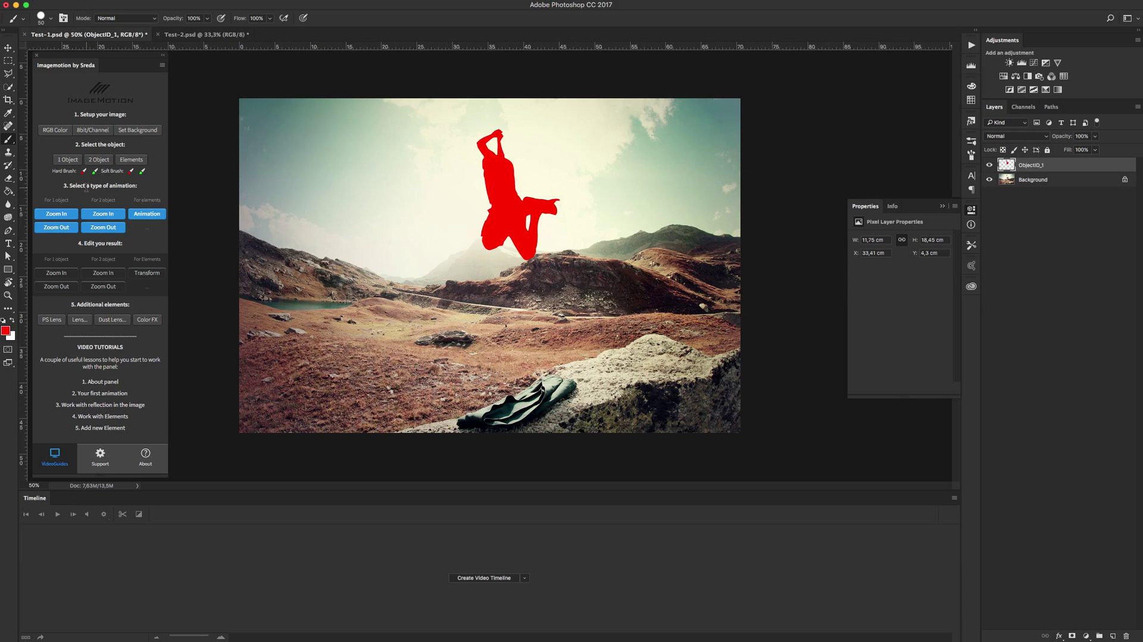
# Generate the 1_Obj_ZoomIn animation of the man, then play and scrub the timeline to preview it.
pyautogui.click(60, 217)
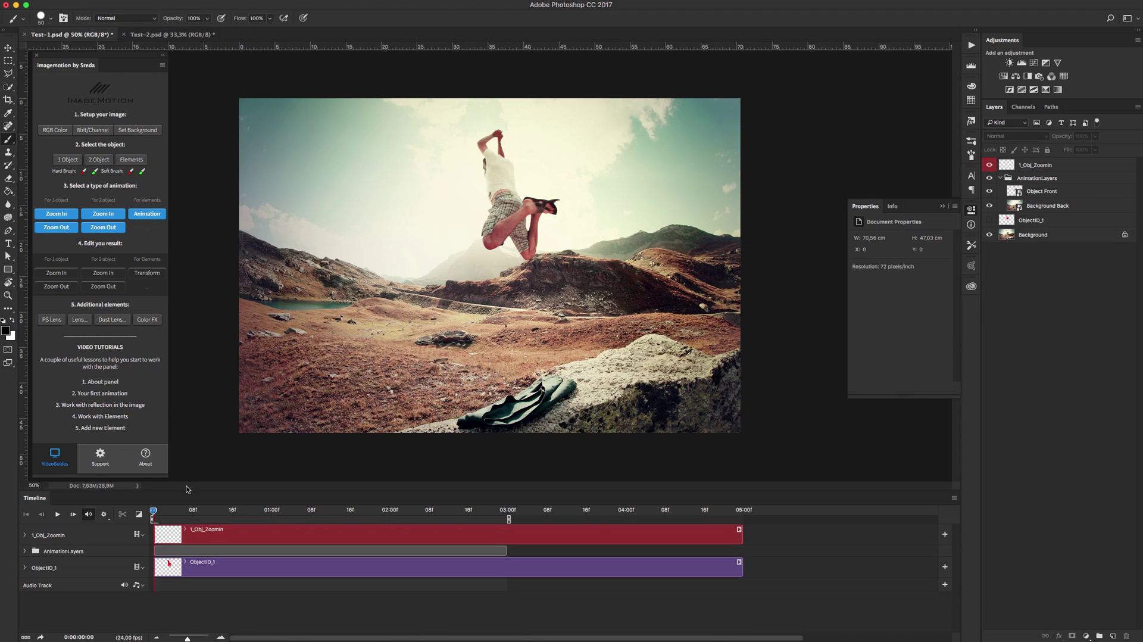
pyautogui.press('space')
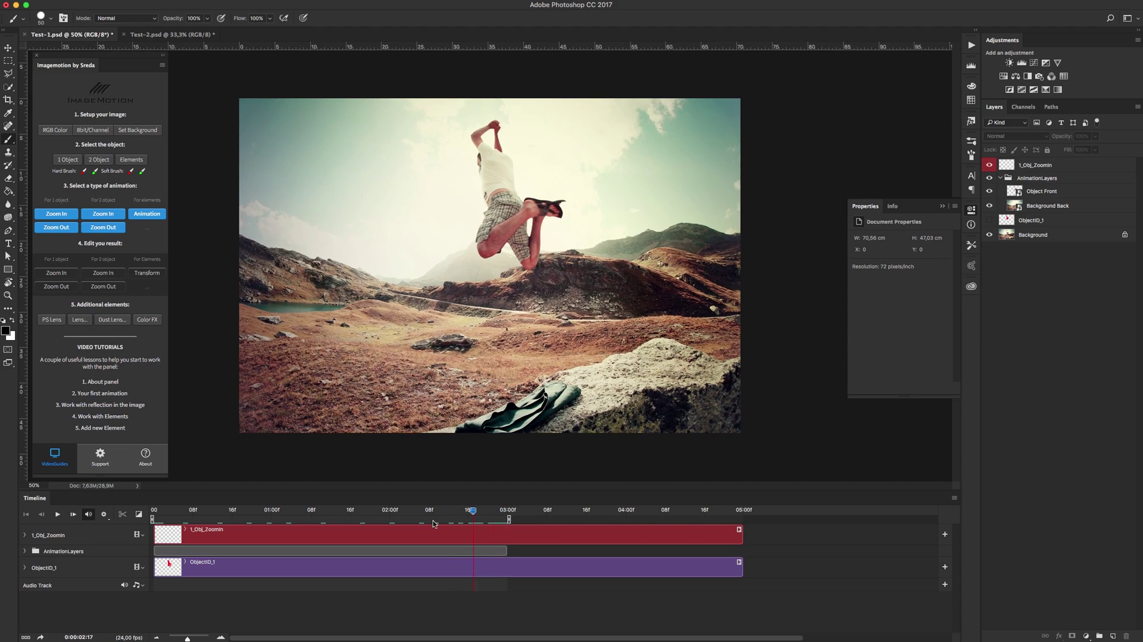
pyautogui.moveTo(286, 515); pyautogui.dragTo(366, 518)
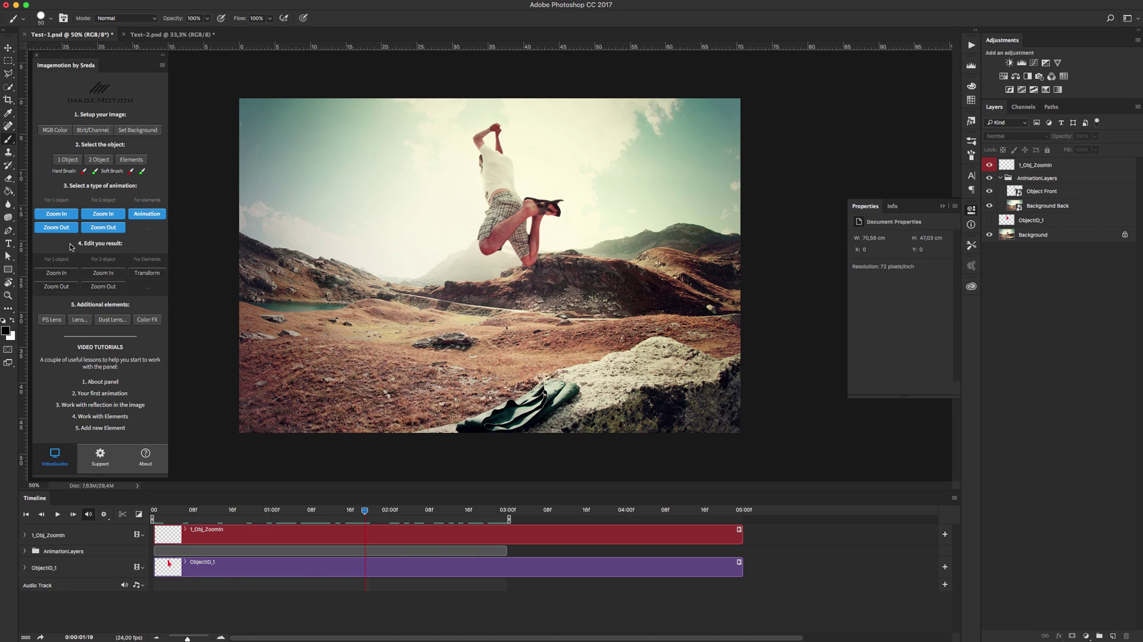
# Enlarge and tilt the Object Front jumper's end frame, then scale Background Back up slightly.
pyautogui.click(63, 273)
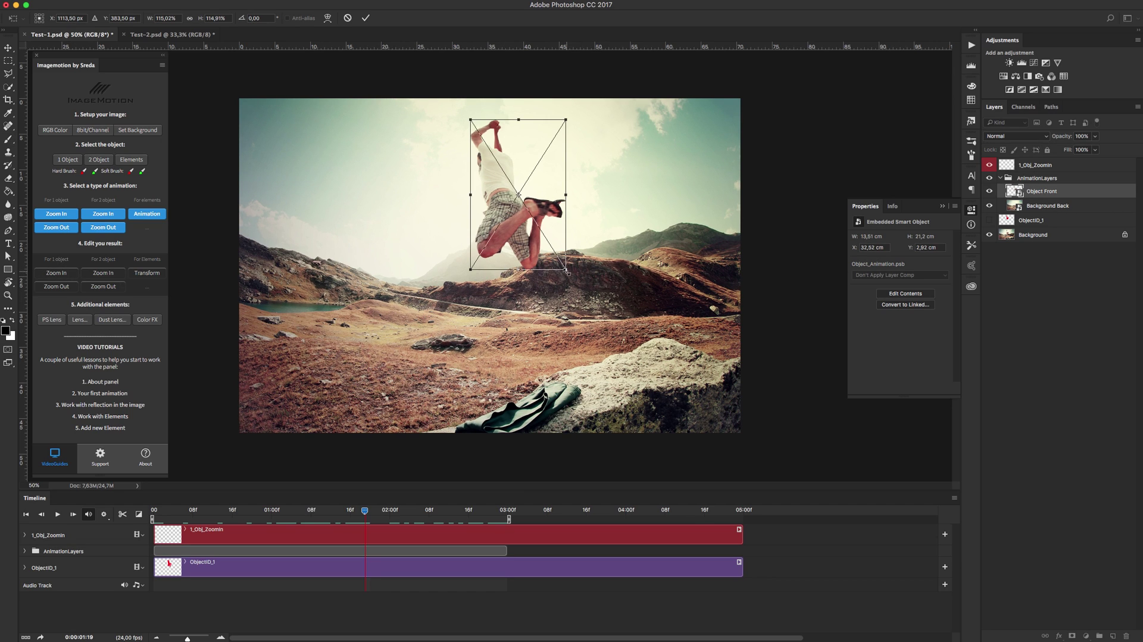
pyautogui.moveTo(566, 271); pyautogui.dragTo(516, 245)
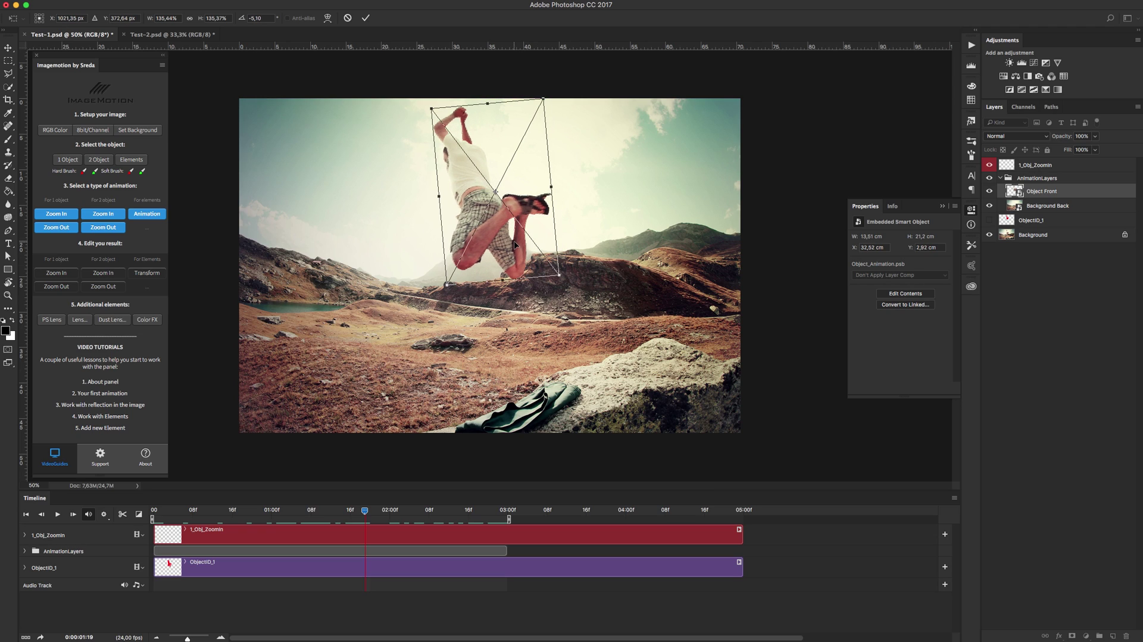
pyautogui.press('Return')
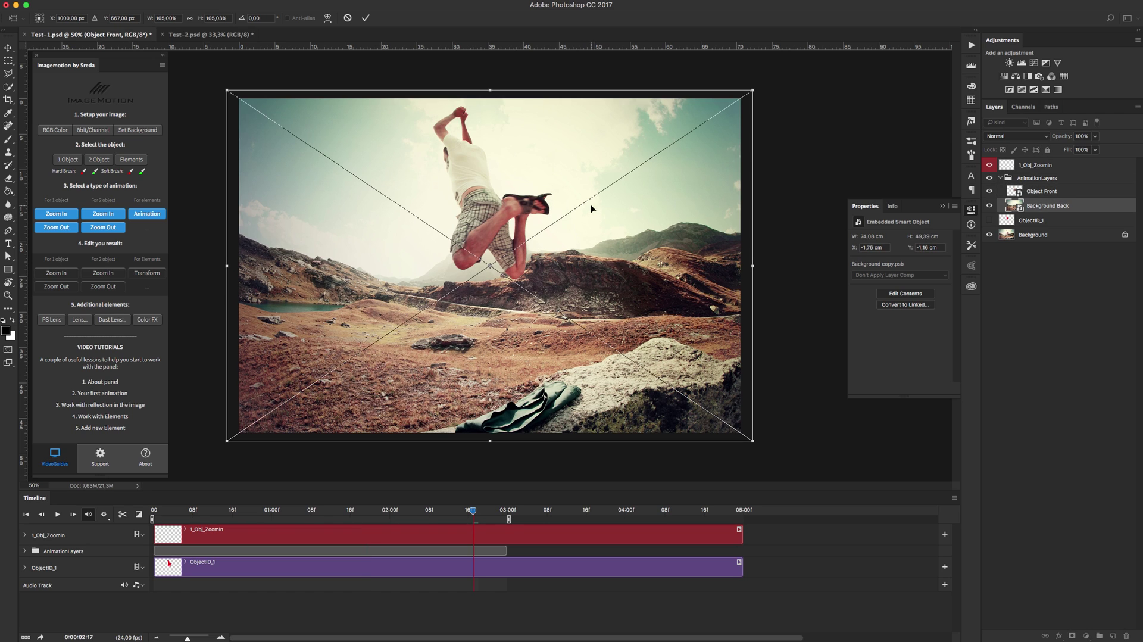
pyautogui.moveTo(753, 90); pyautogui.dragTo(770, 82)
# Commit the Background Back enlargement and play back the revised zoom-in animation.
pyautogui.press('Return')
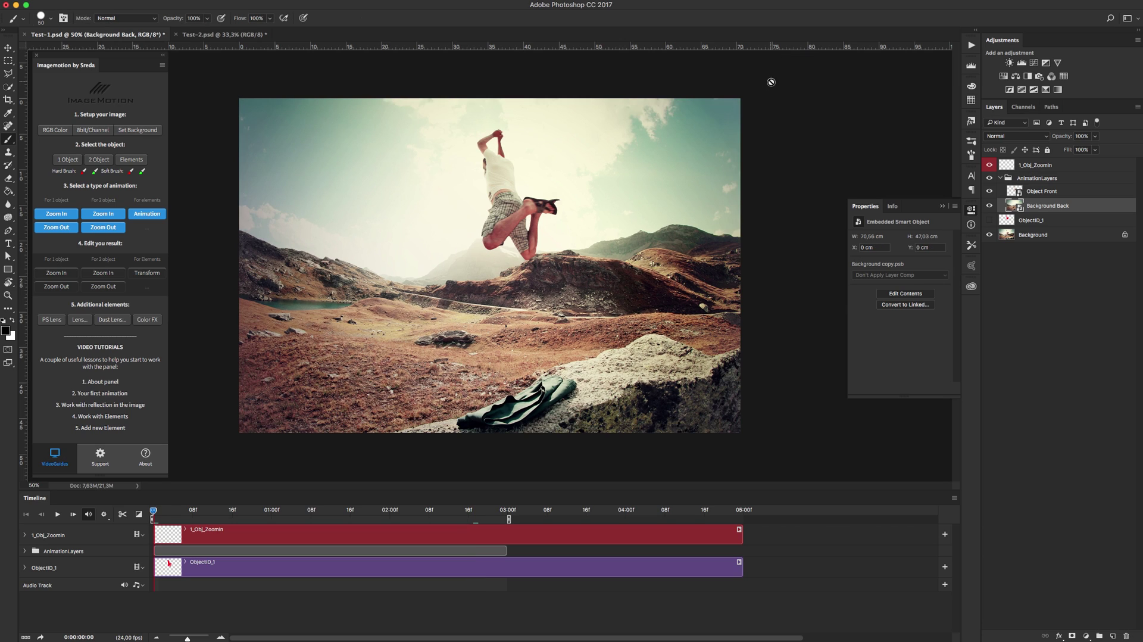
pyautogui.click(57, 515)
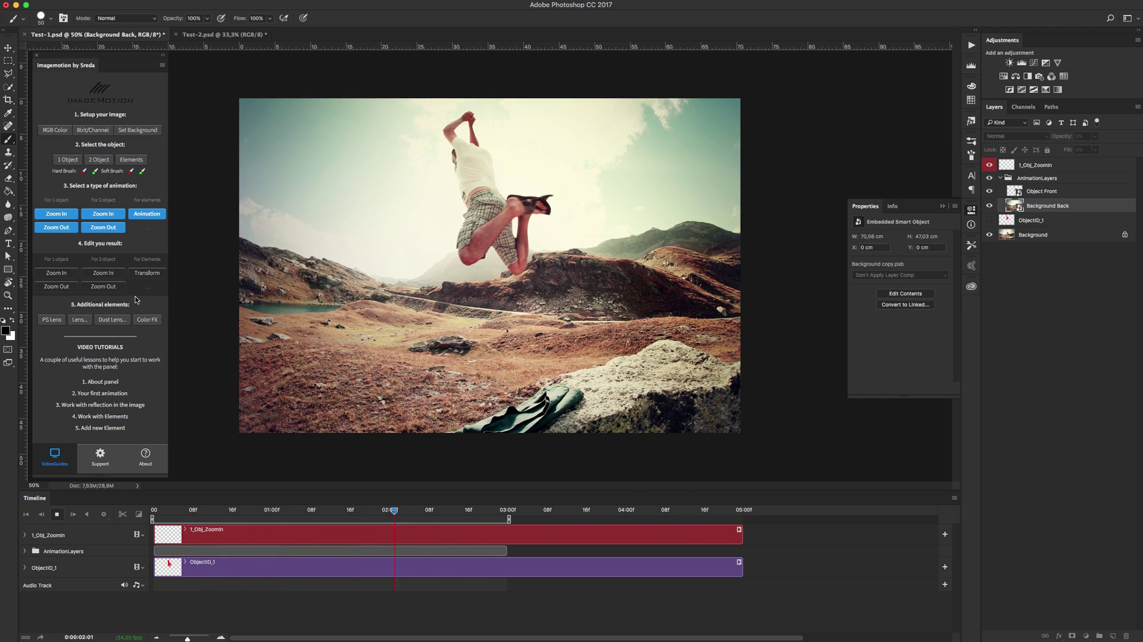
pyautogui.press('space')
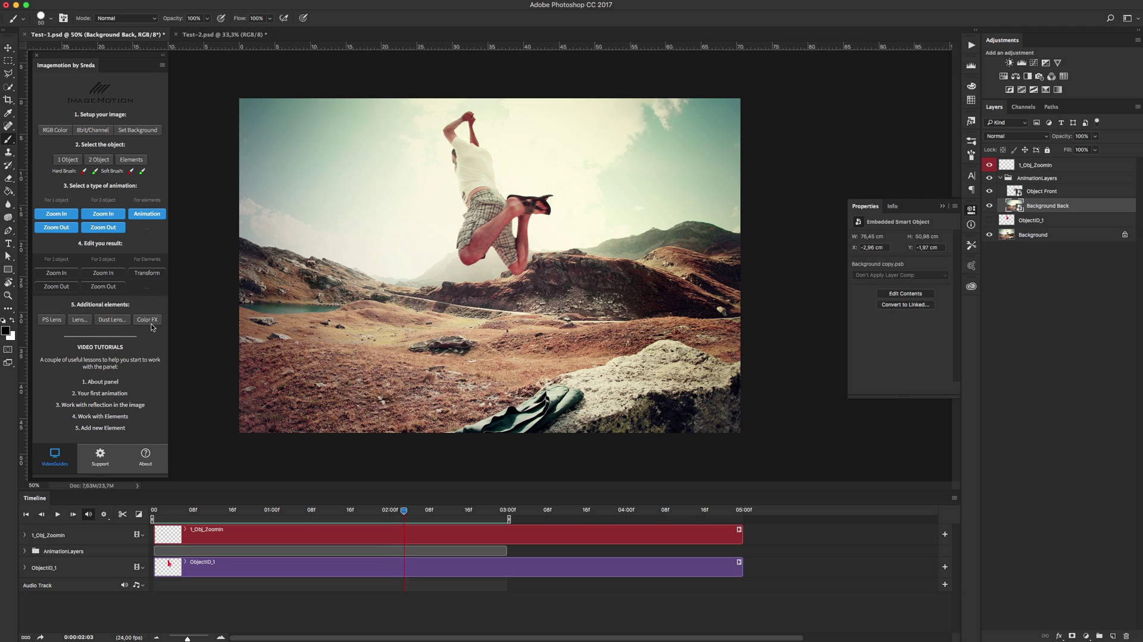
# Place Lens Flare 6.png and scale it to about 318% so it stretches across the scene.
pyautogui.click(80, 320)
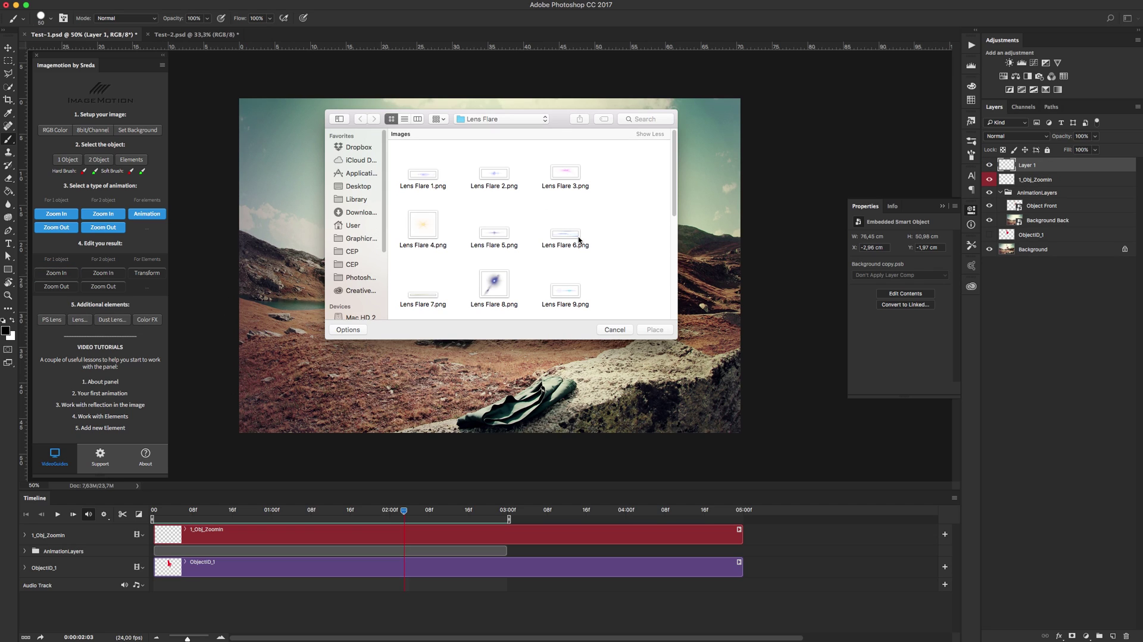
pyautogui.click(577, 237)
pyautogui.scroll(-2, 619, 227)
pyautogui.scroll(2, 617, 225)
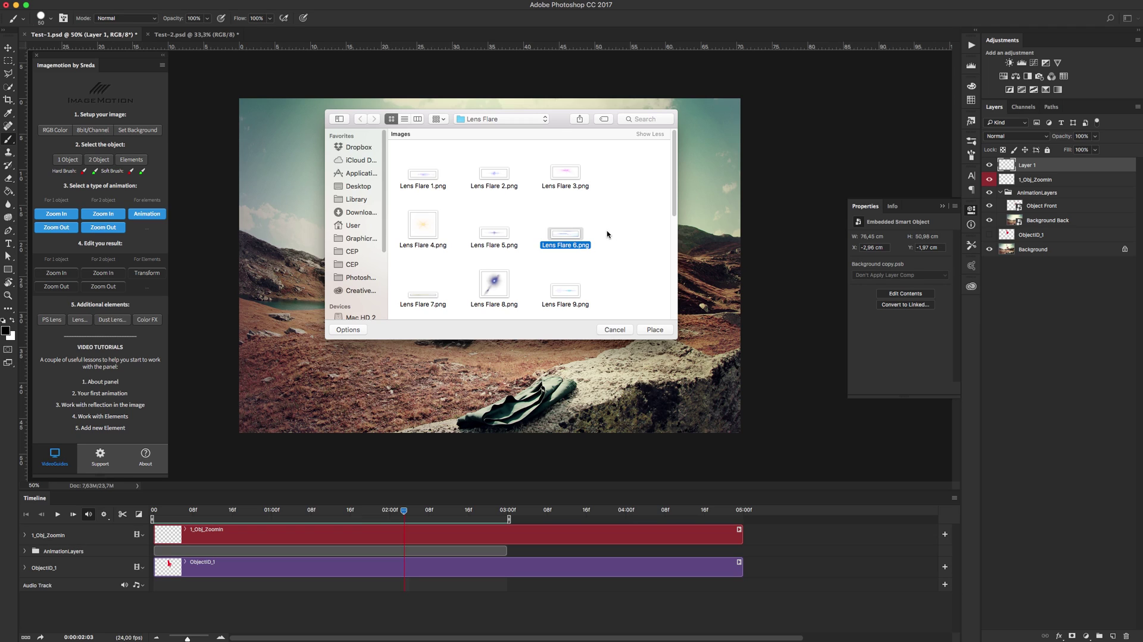
pyautogui.scroll(-5, 605, 232)
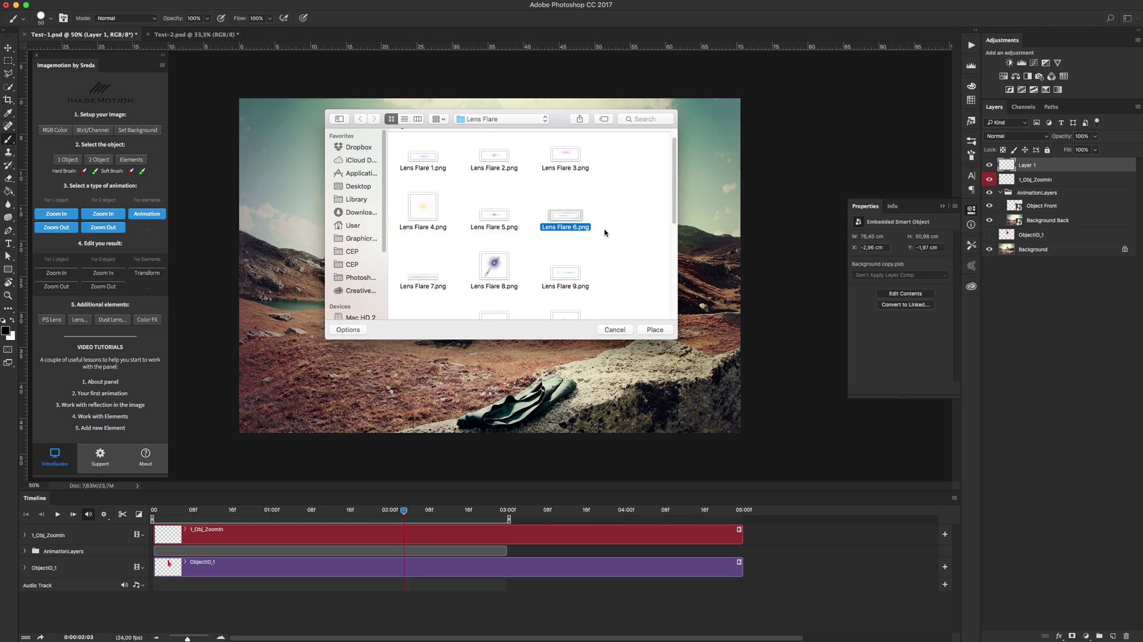
pyautogui.scroll(5, 605, 232)
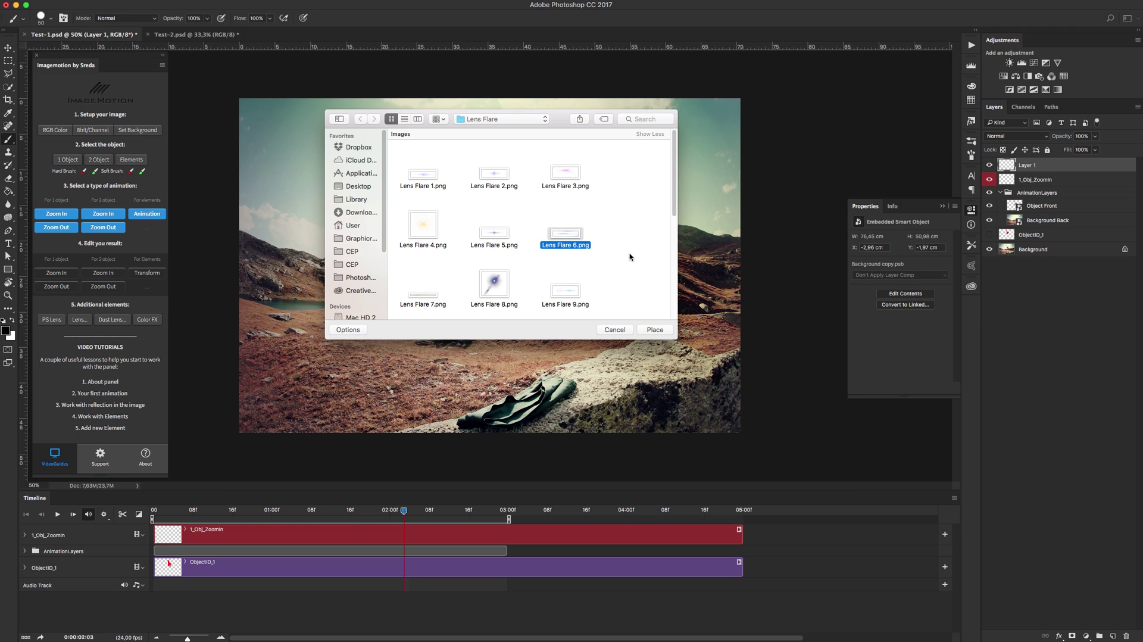
pyautogui.click(655, 329)
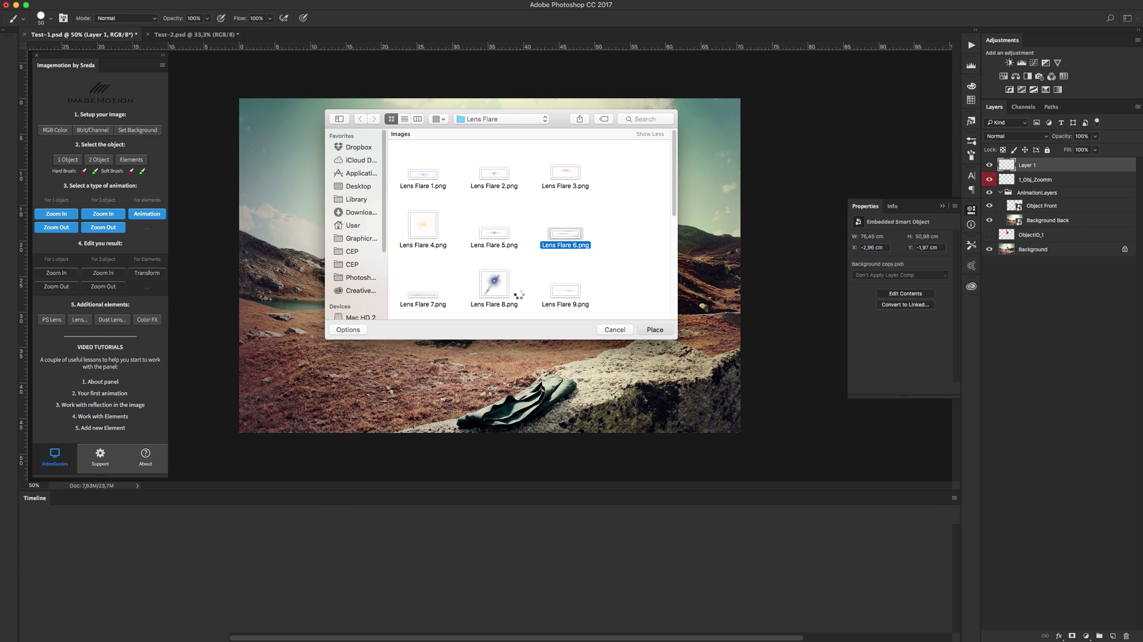
pyautogui.moveTo(616, 295); pyautogui.dragTo(920, 410)
pyautogui.moveTo(682, 301); pyautogui.dragTo(669, 311)
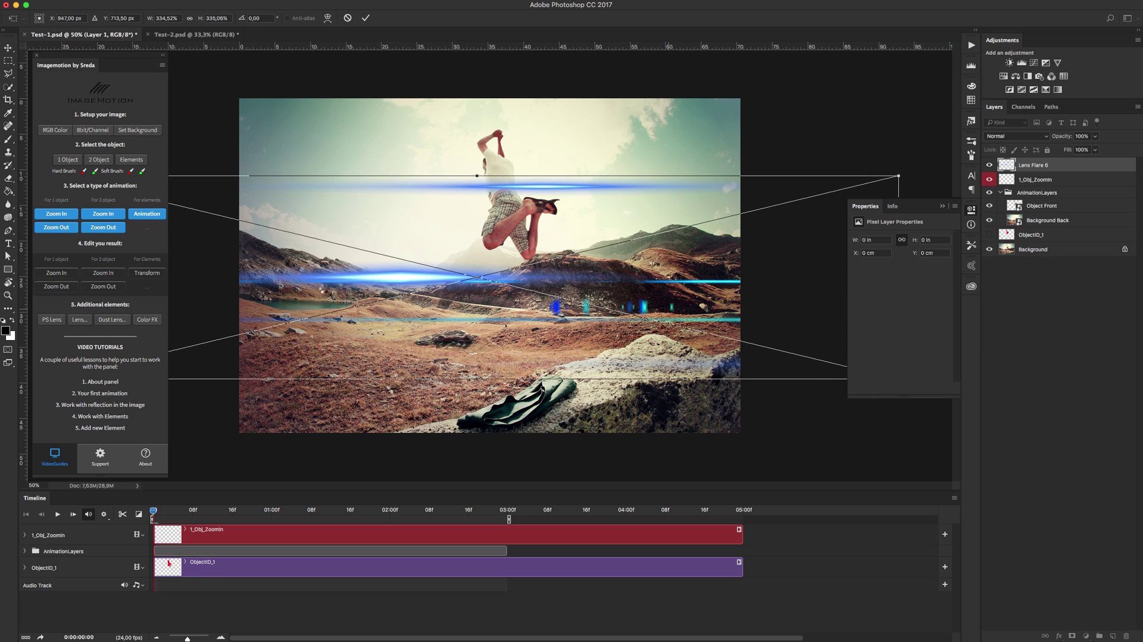
pyautogui.press('Return')
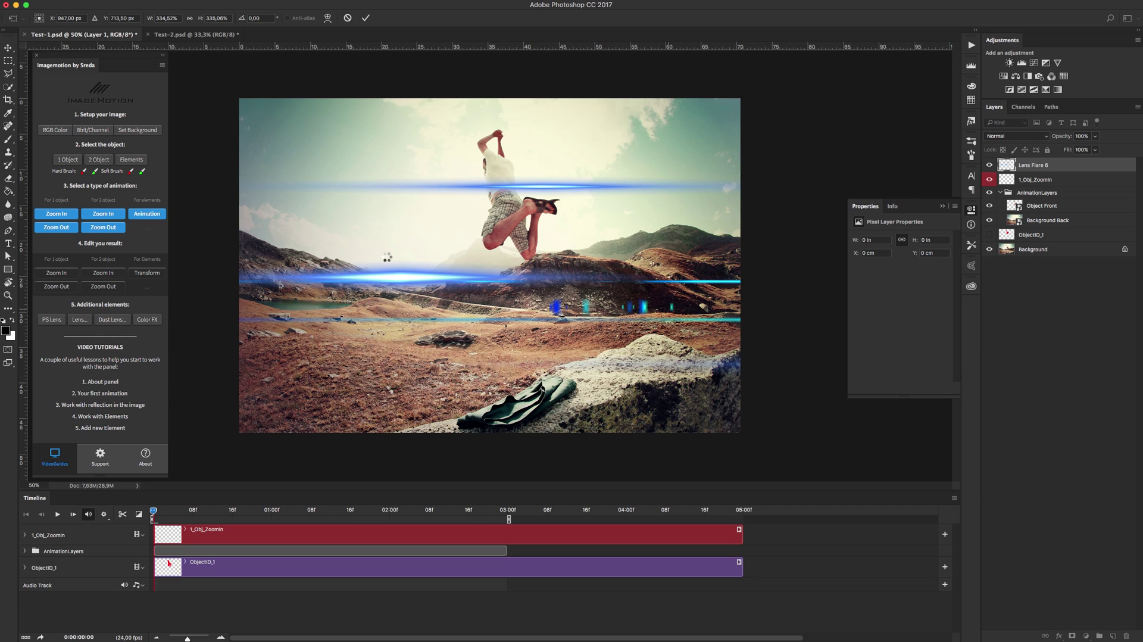
# Preview the flare animation, then set the Color of lens Hue to -22 and Saturation to -49.
pyautogui.click(57, 514)
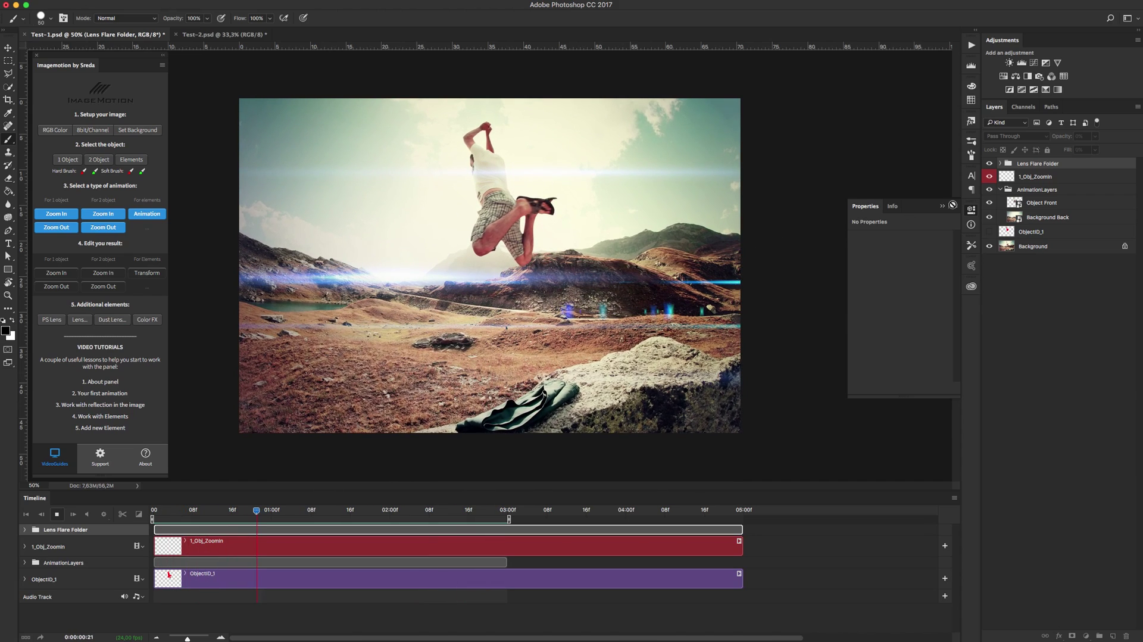
pyautogui.click(1002, 163)
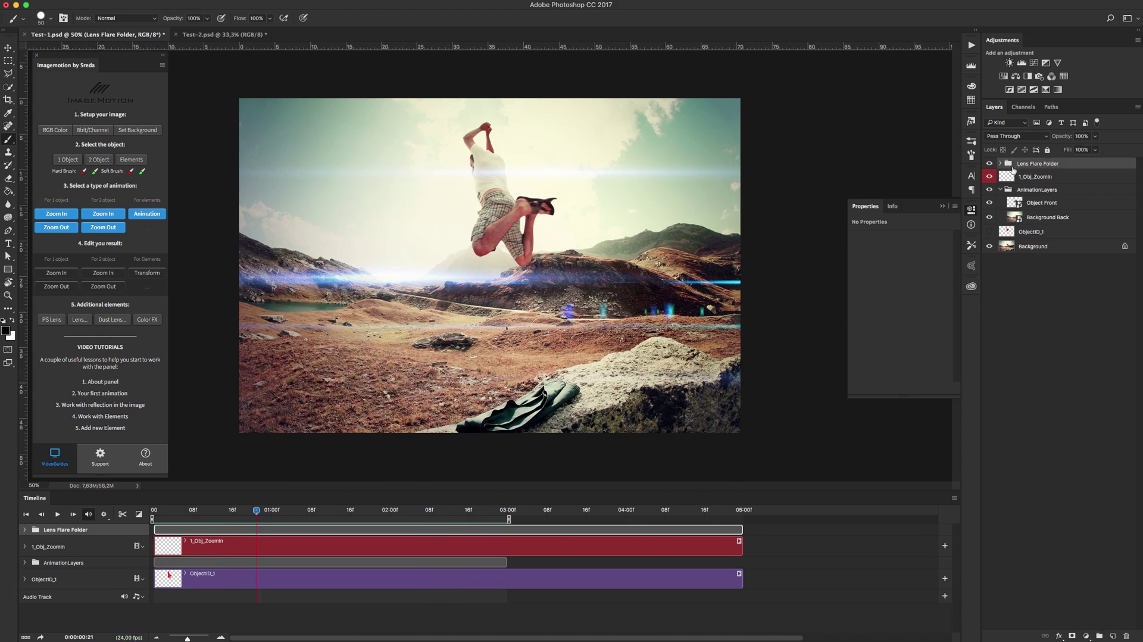
pyautogui.click(1001, 163)
pyautogui.click(1023, 176)
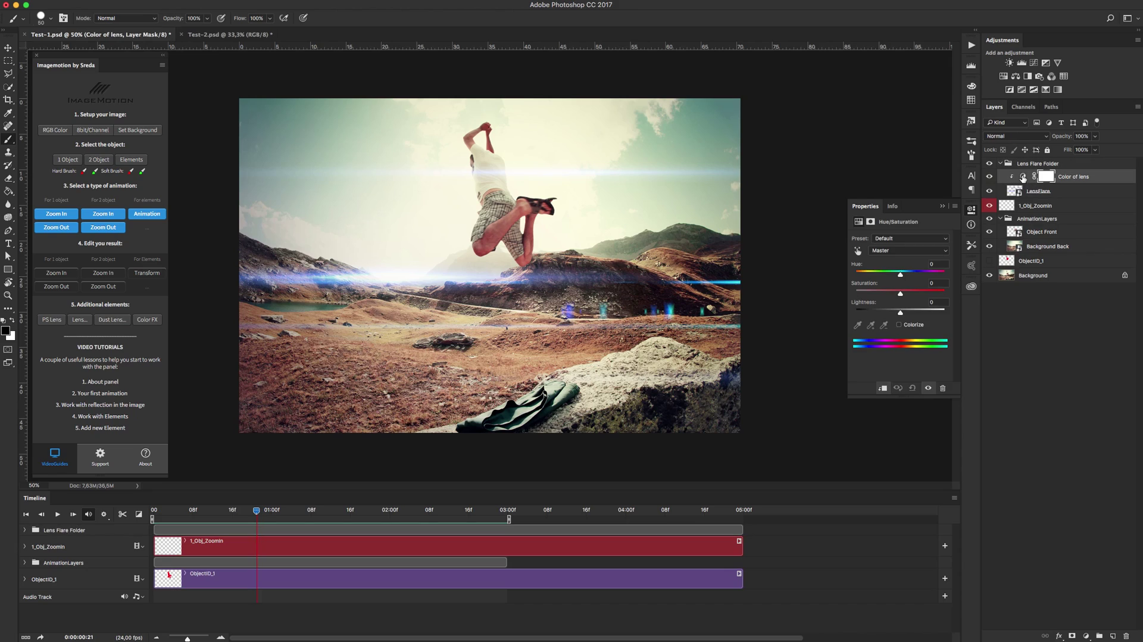
pyautogui.moveTo(900, 274); pyautogui.dragTo(878, 293)
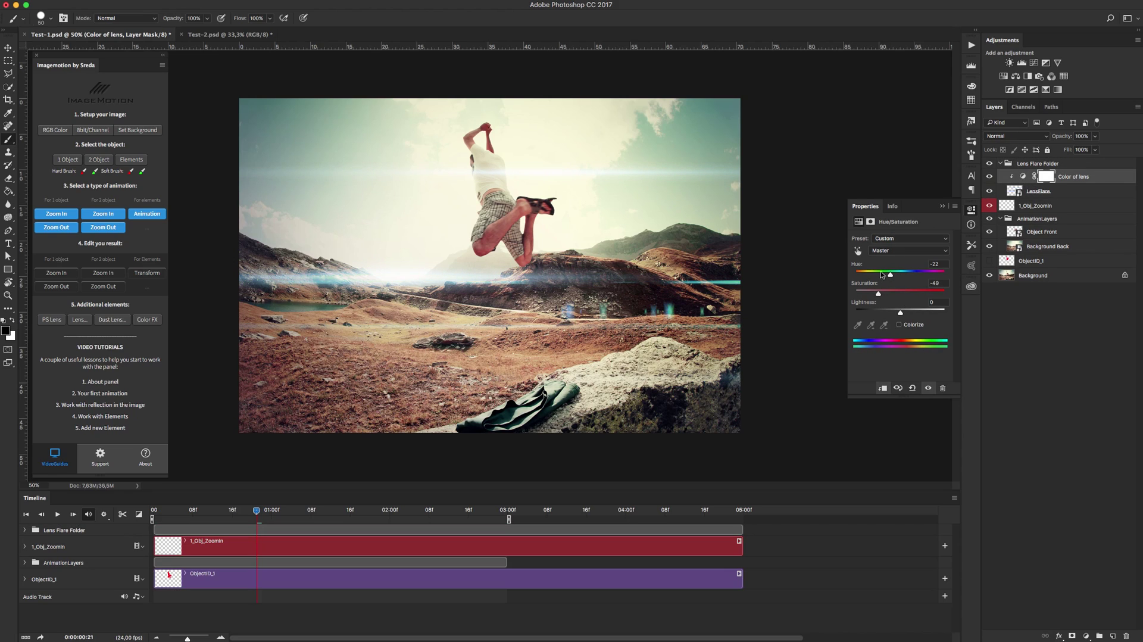
pyautogui.click(942, 206)
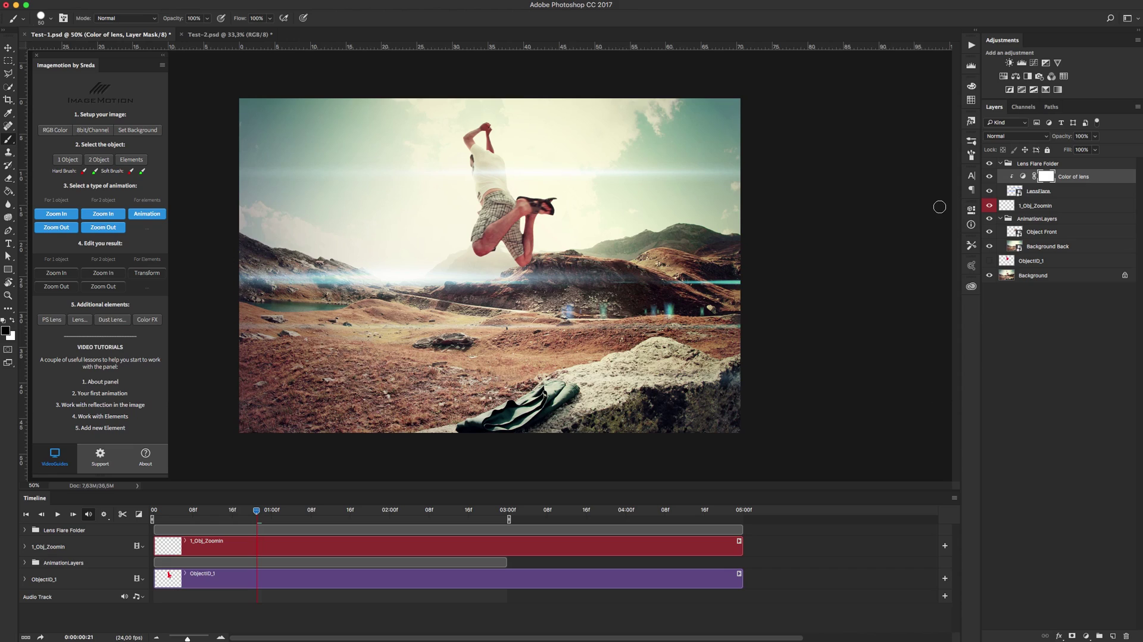
# Add the ColorFX colour-grade group and collapse its sub-groups, including ColorFX 12.
pyautogui.click(149, 321)
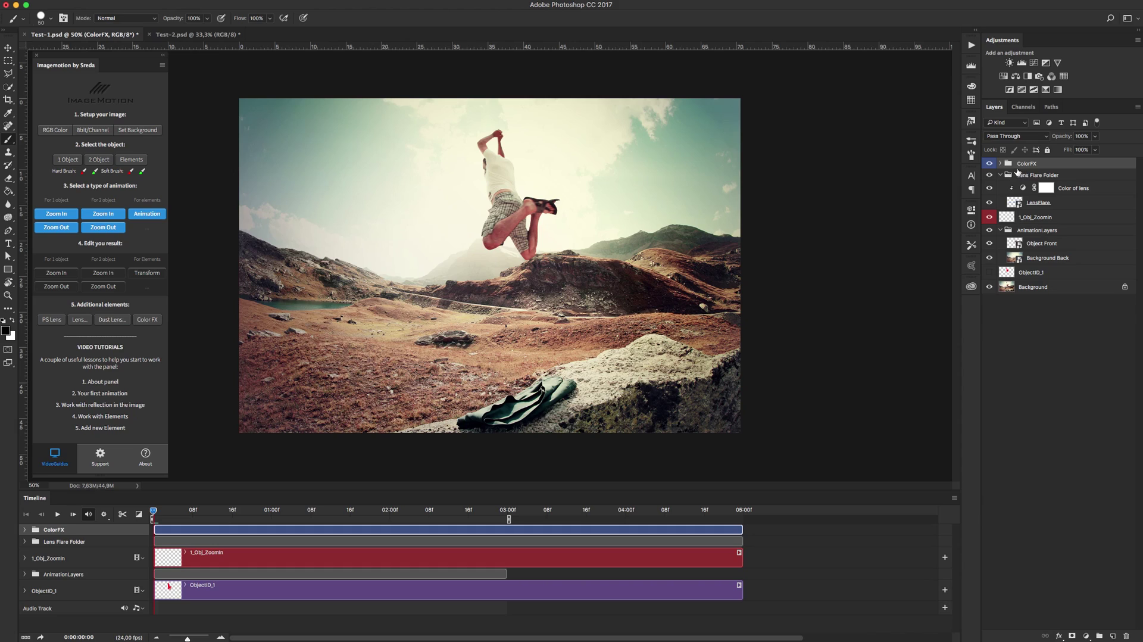
pyautogui.click(1000, 164)
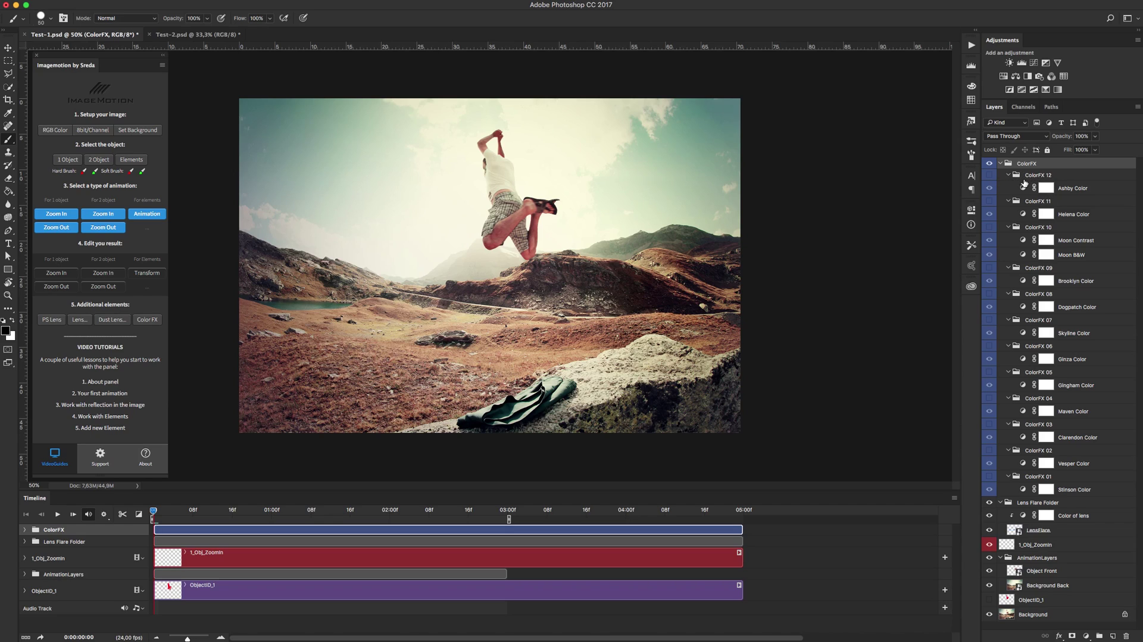
pyautogui.click(1009, 176)
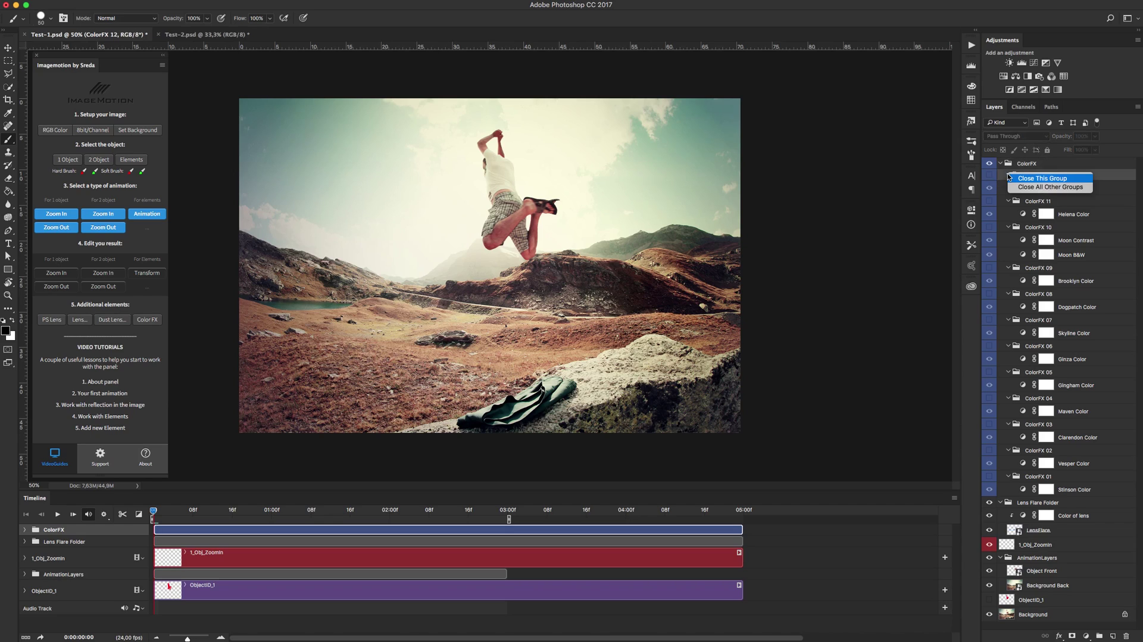
pyautogui.click(1001, 165)
pyautogui.click(1001, 164)
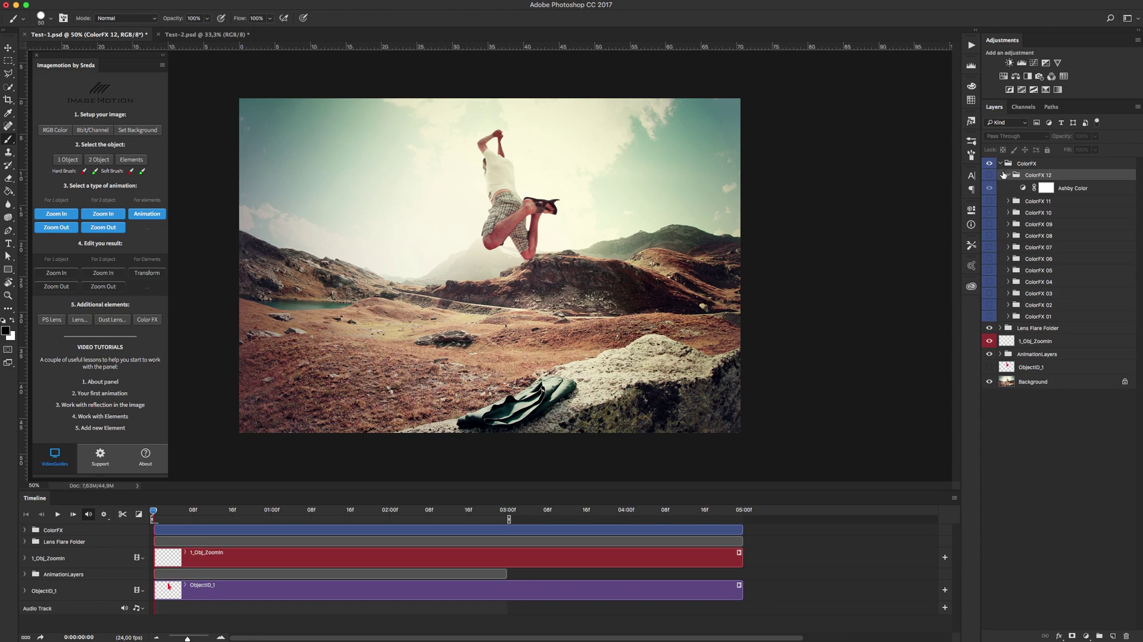
pyautogui.click(1008, 176)
# Compare the ColorFX 01 through 05 grades, checking them on a later frame with the flare.
pyautogui.click(989, 302)
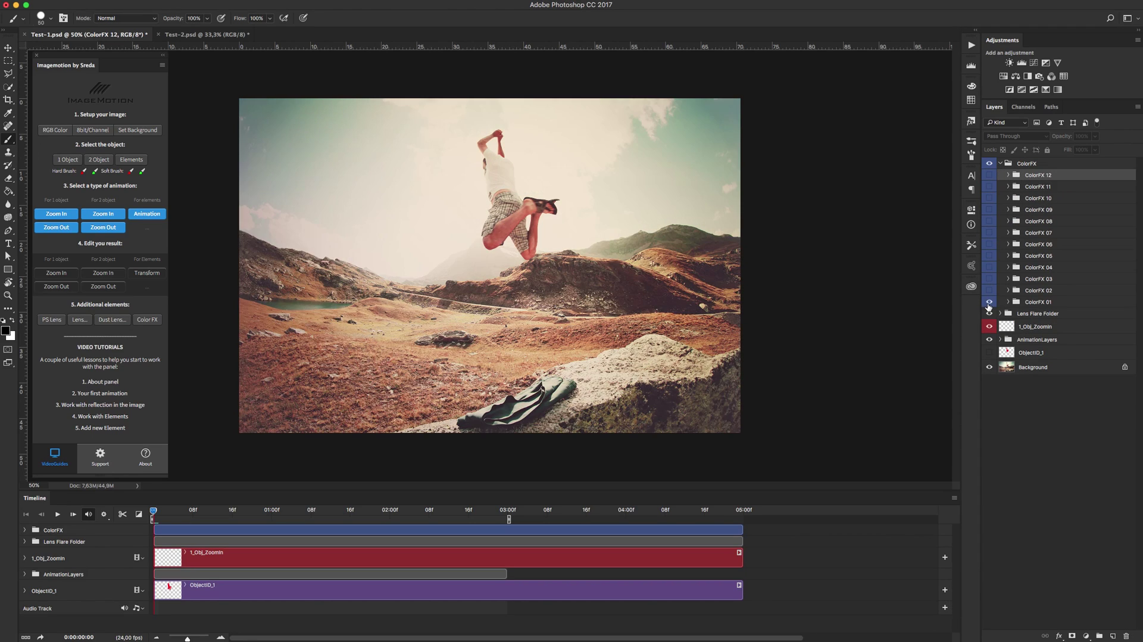
pyautogui.click(989, 290)
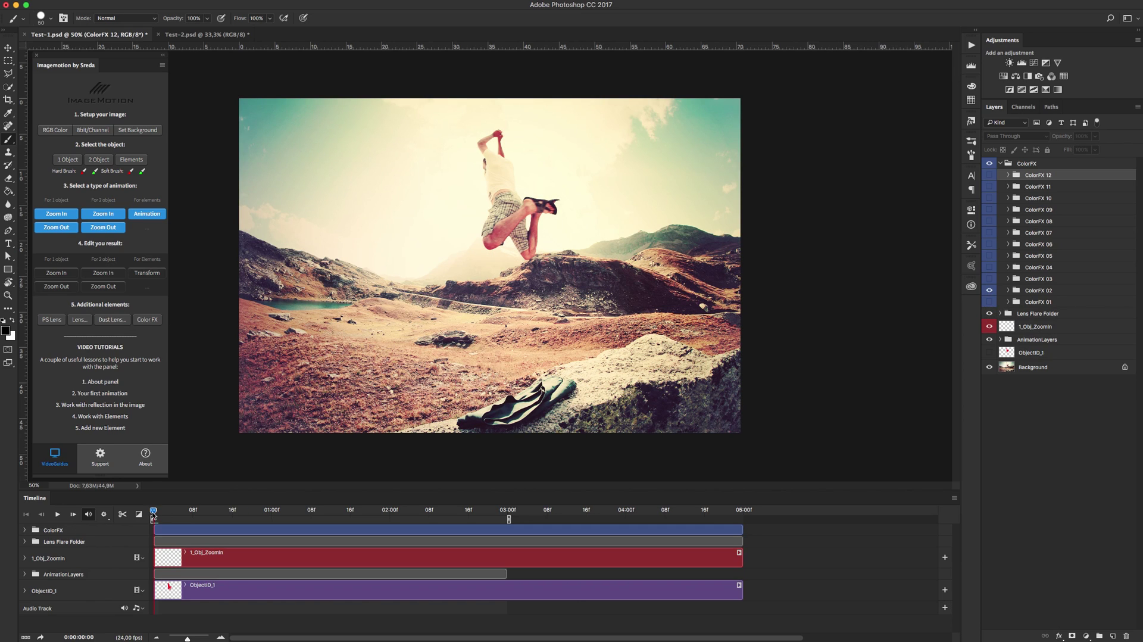
pyautogui.moveTo(153, 515); pyautogui.dragTo(307, 517)
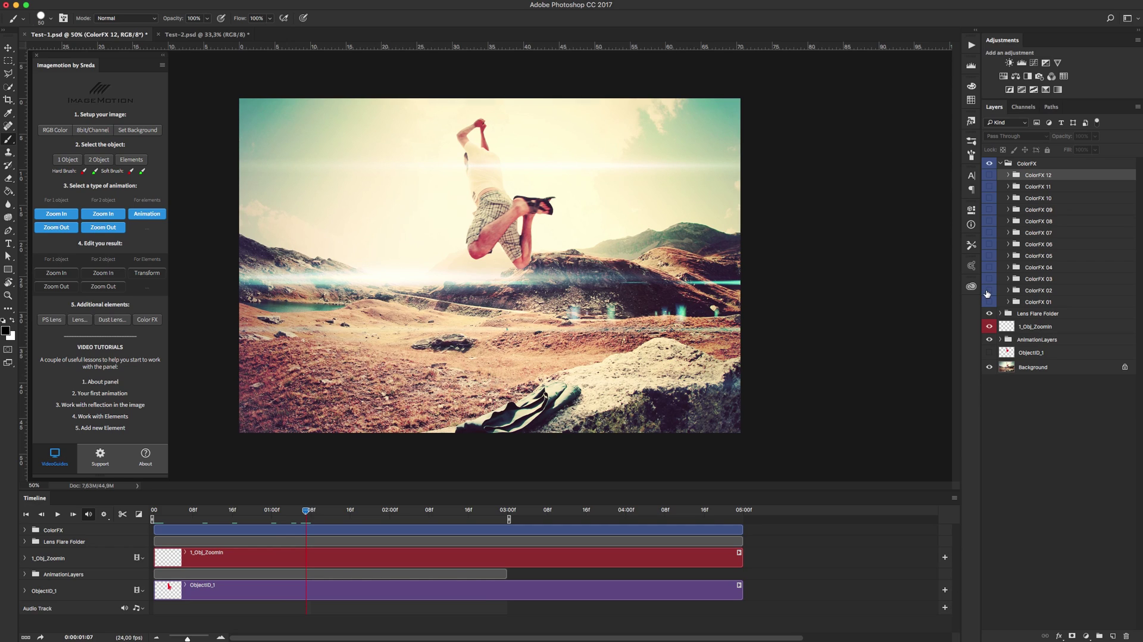
pyautogui.click(988, 291)
pyautogui.click(988, 279)
pyautogui.click(989, 279)
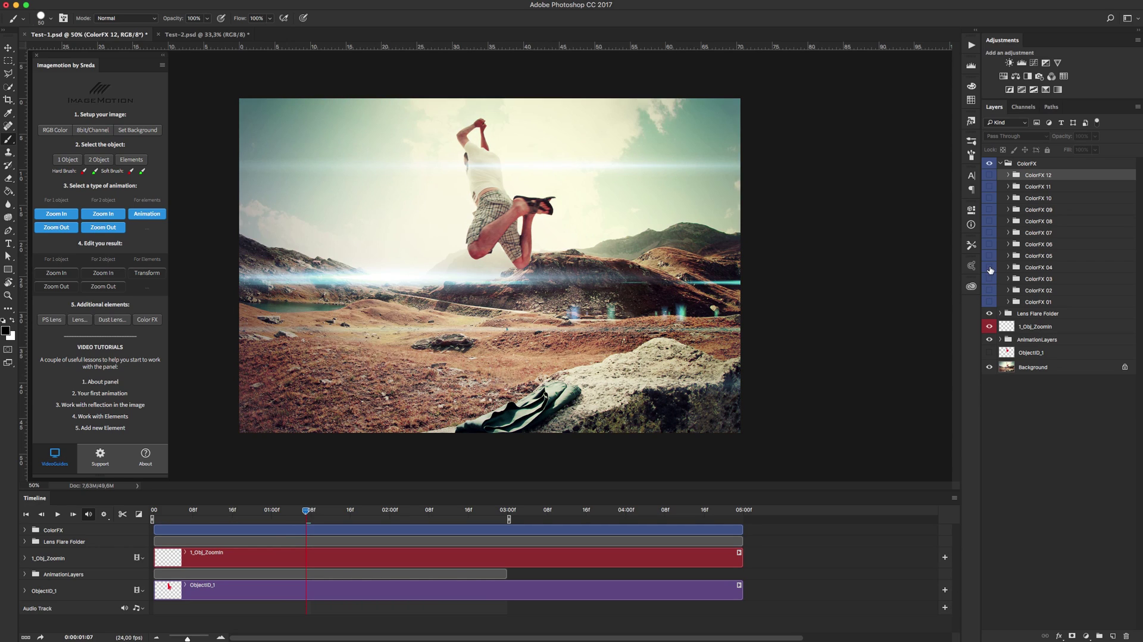
pyautogui.click(989, 268)
pyautogui.click(989, 268)
pyautogui.click(989, 256)
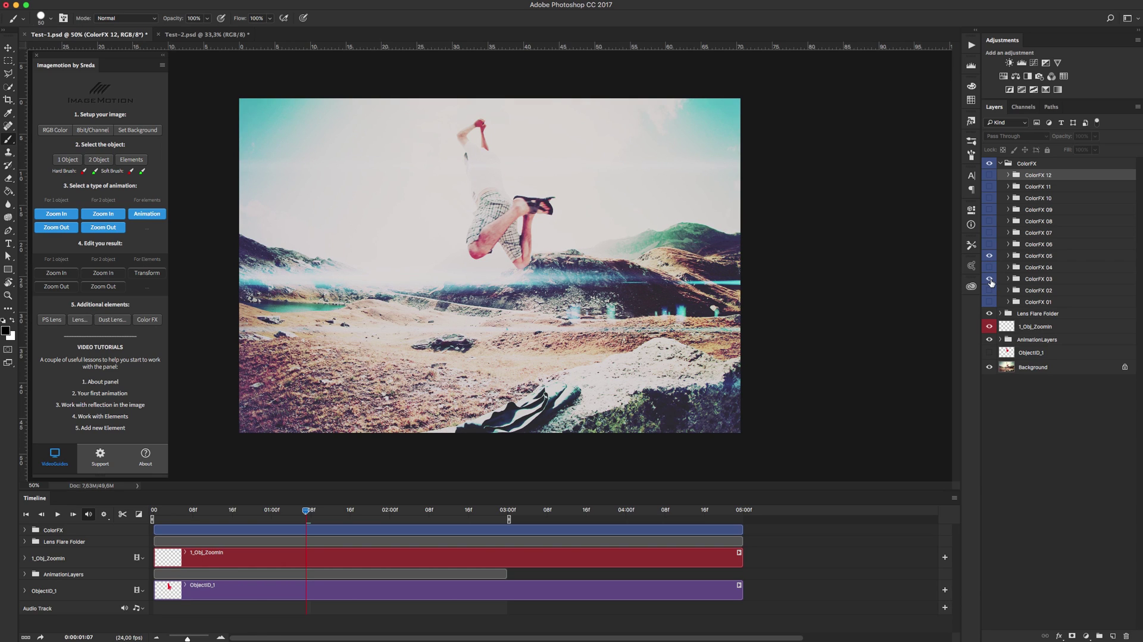
# Hide ColorFX 03 and 05, retry 03 and the warm 02 grade, then hide 02.
pyautogui.click(989, 279)
pyautogui.click(989, 256)
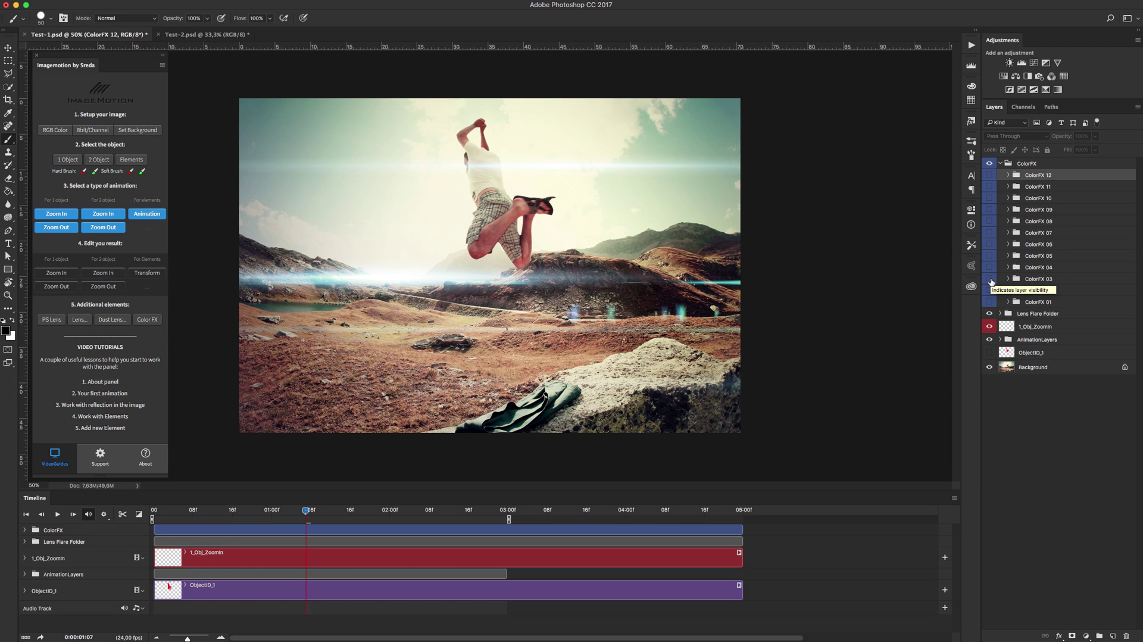
pyautogui.click(990, 280)
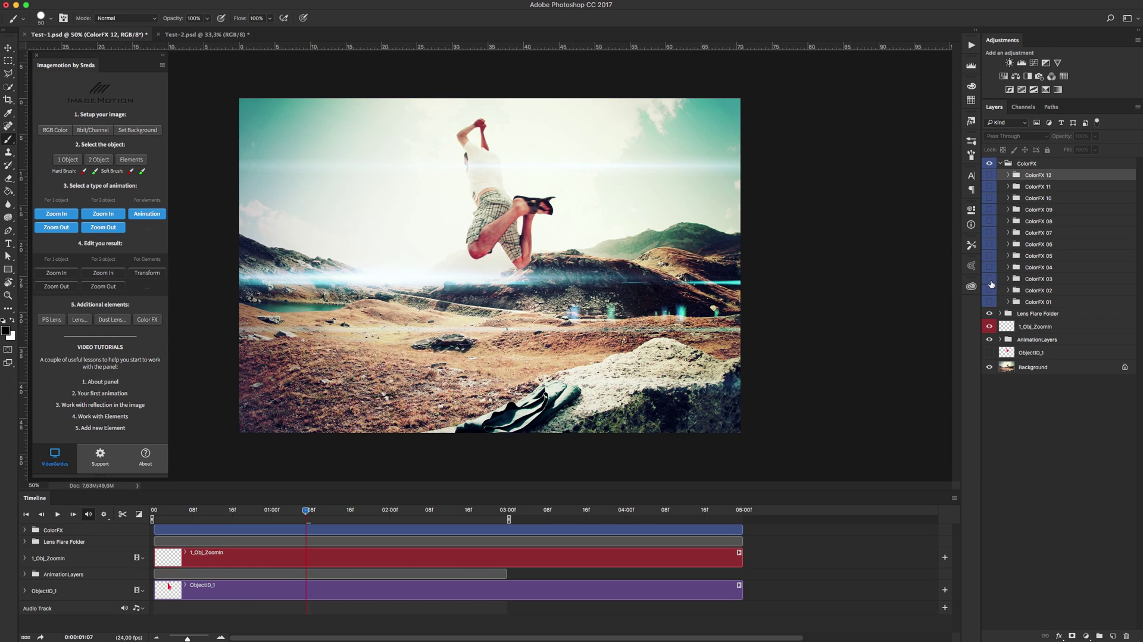
pyautogui.click(991, 279)
pyautogui.click(990, 291)
pyautogui.click(990, 291)
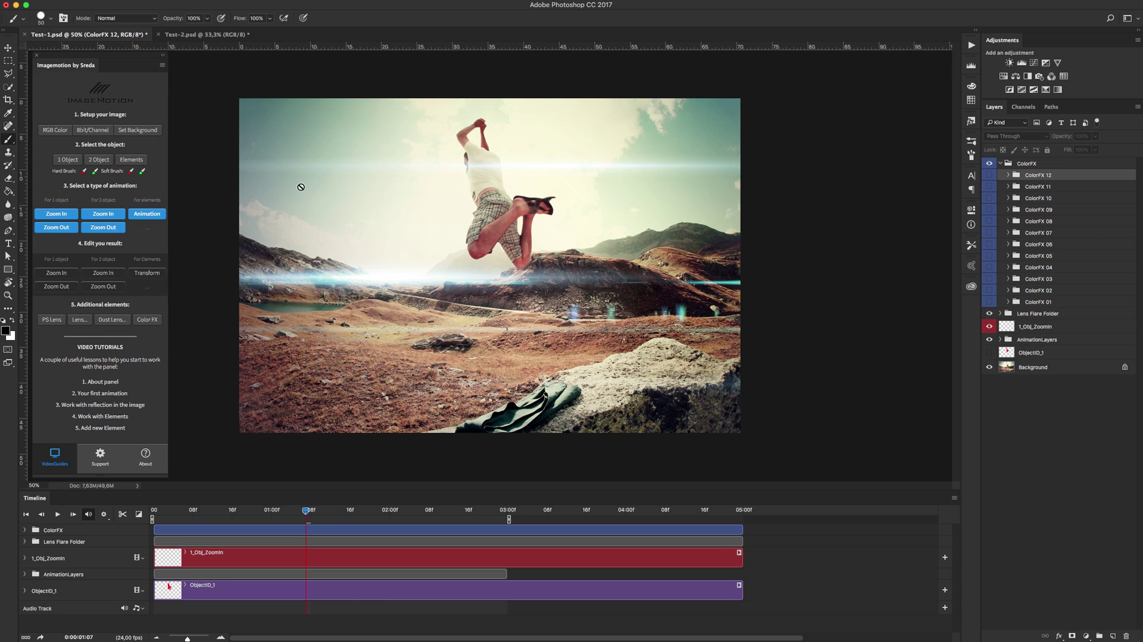
# Switch to Test-2.psd, set it to RGB Color, and start a 2 Object setup.
pyautogui.click(207, 34)
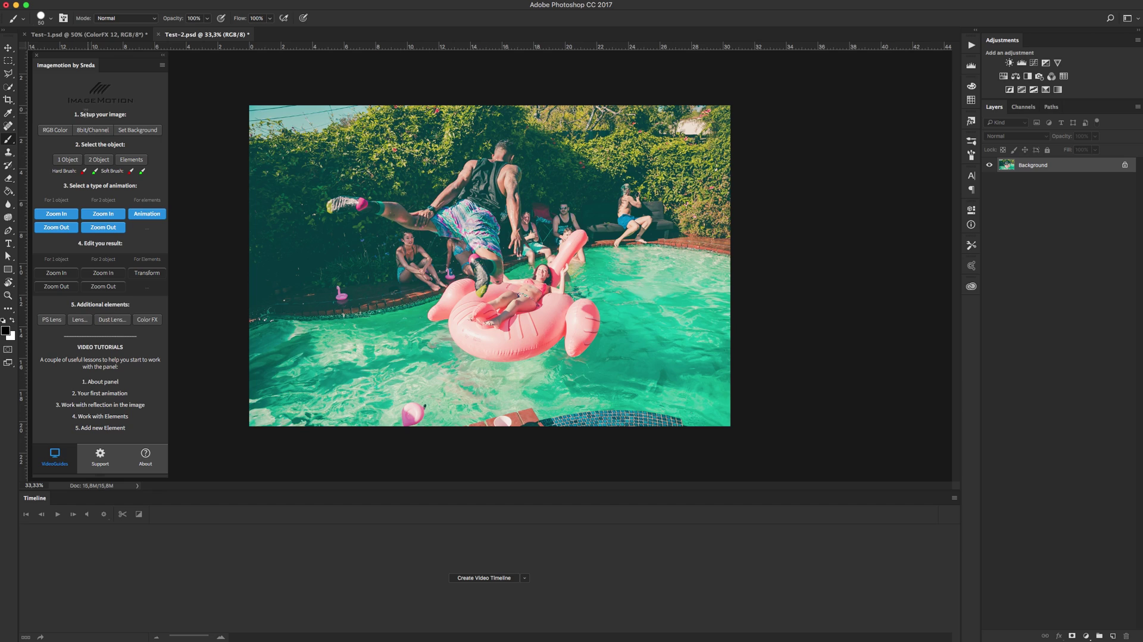
pyautogui.click(64, 131)
pyautogui.click(101, 164)
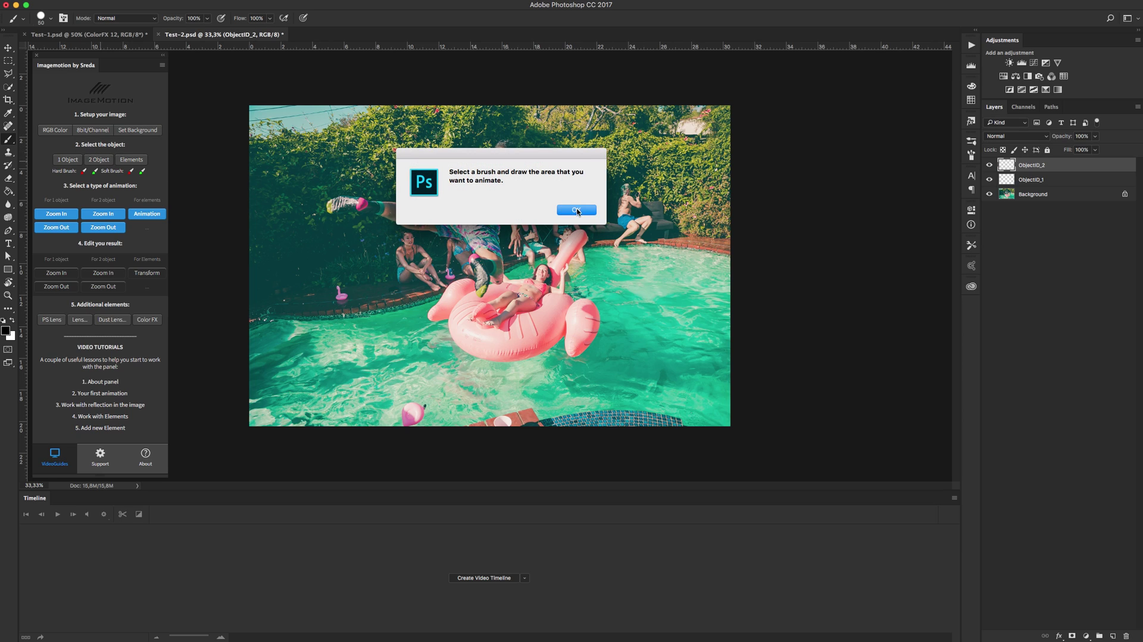
# Dismiss the painting alert and generate the 2_Obj_ZoomOut two-object animation.
pyautogui.click(576, 210)
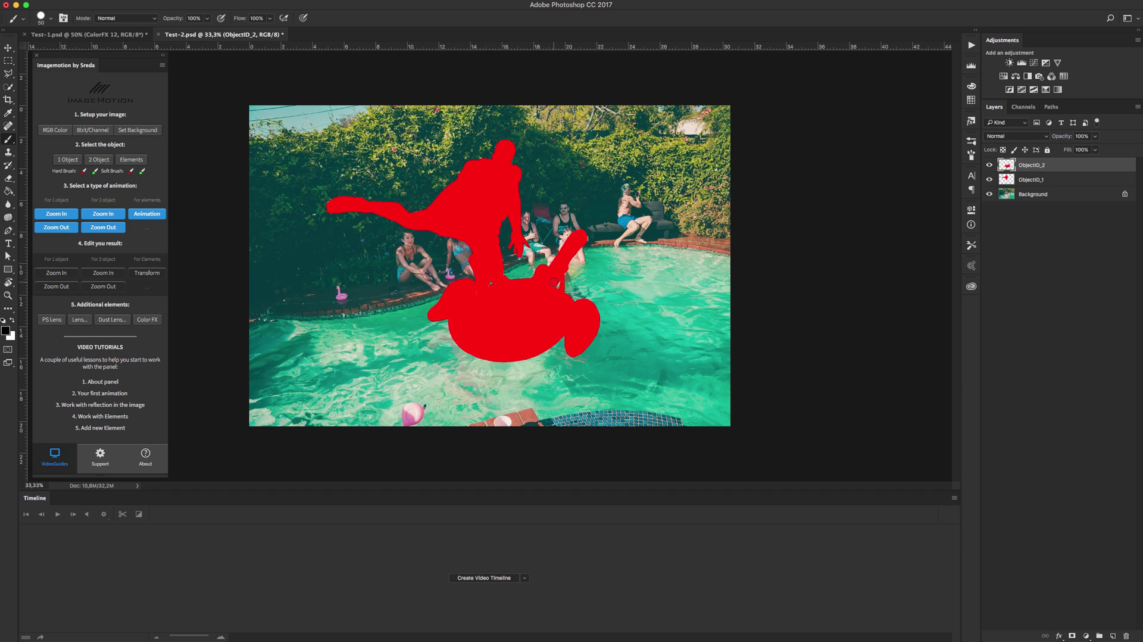
pyautogui.click(108, 229)
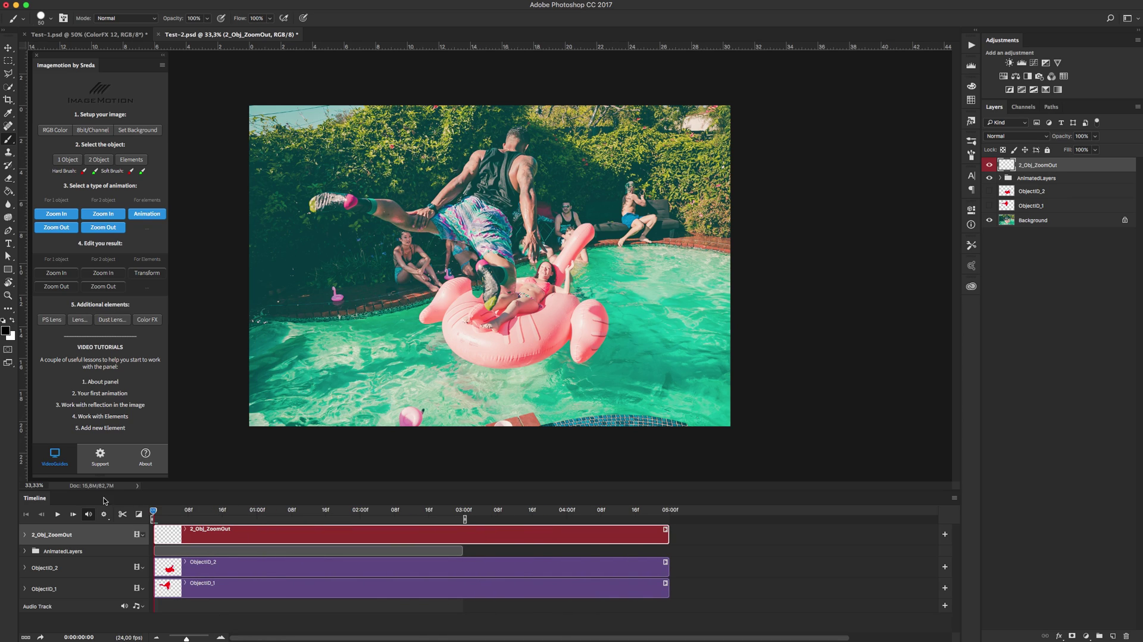
# Play the 2_Obj_ZoomOut timeline to watch the pool scene zoom out.
pyautogui.click(174, 3)
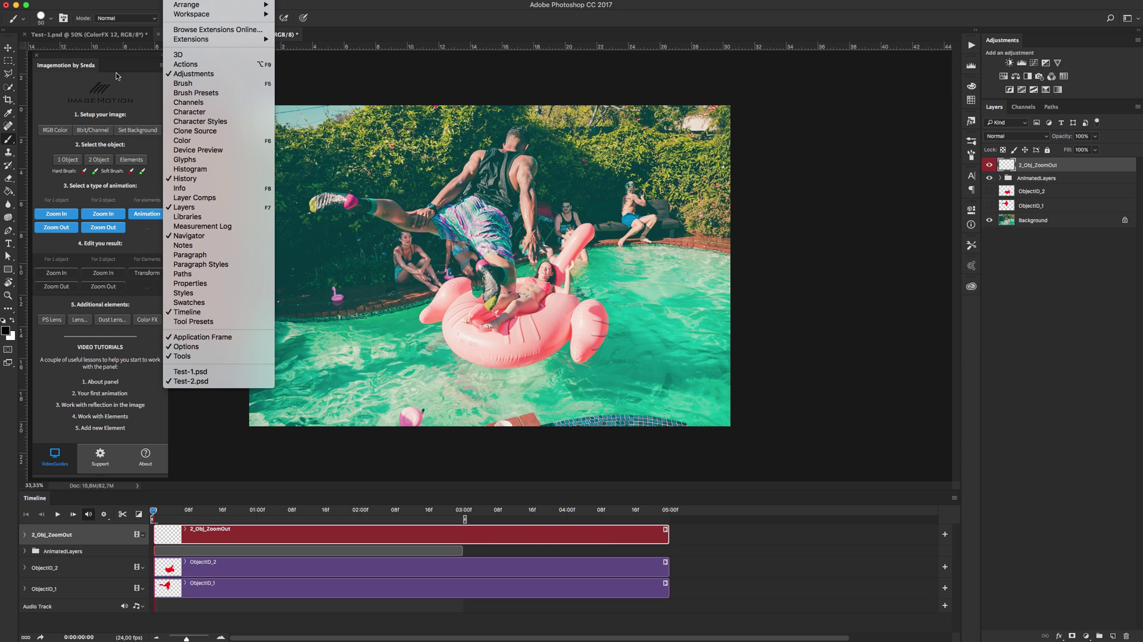
pyautogui.click(95, 256)
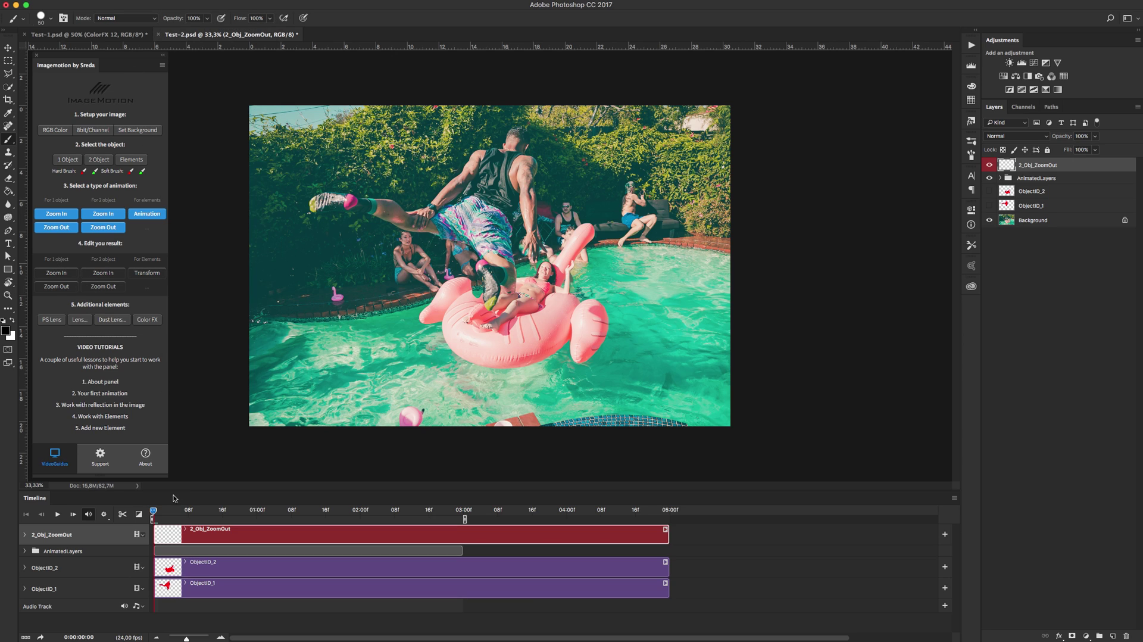
pyautogui.press('space')
# Reshape the zoom-out end frame: jumper to about 125% and tilted, flamingo about 110%, background about 103%.
pyautogui.click(110, 290)
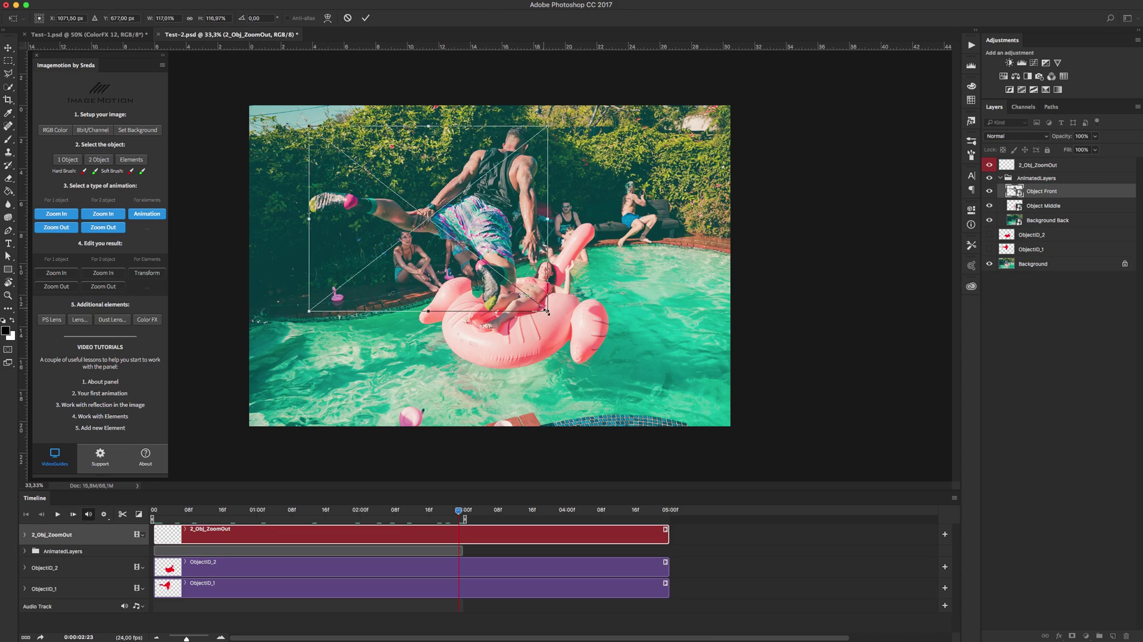
pyautogui.moveTo(550, 313); pyautogui.dragTo(525, 302)
pyautogui.press('Return')
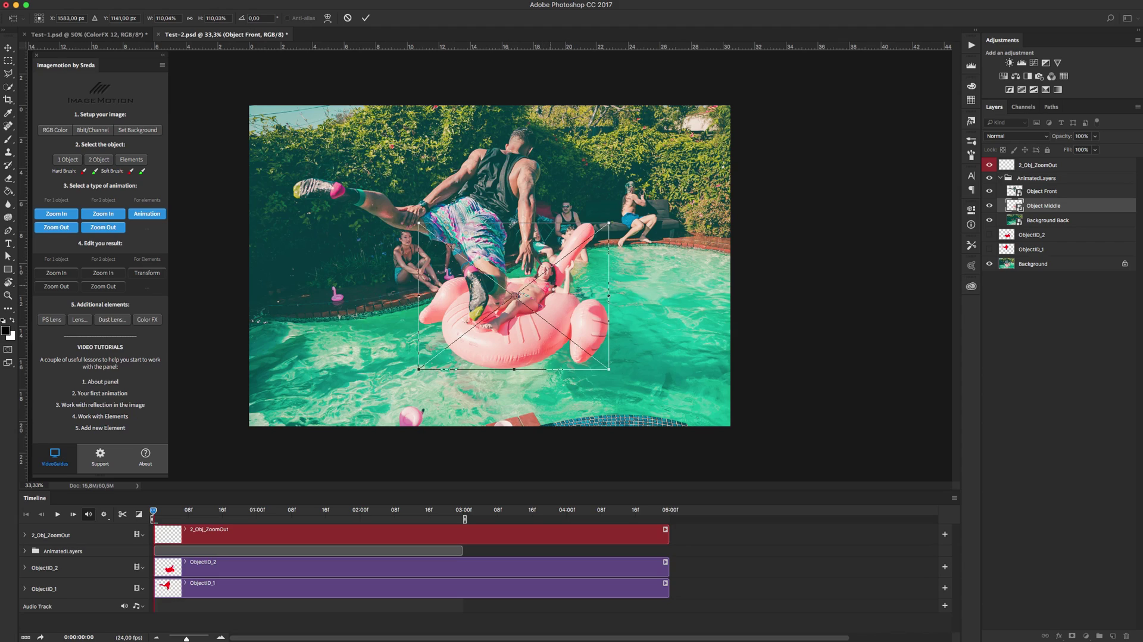
pyautogui.press('Return')
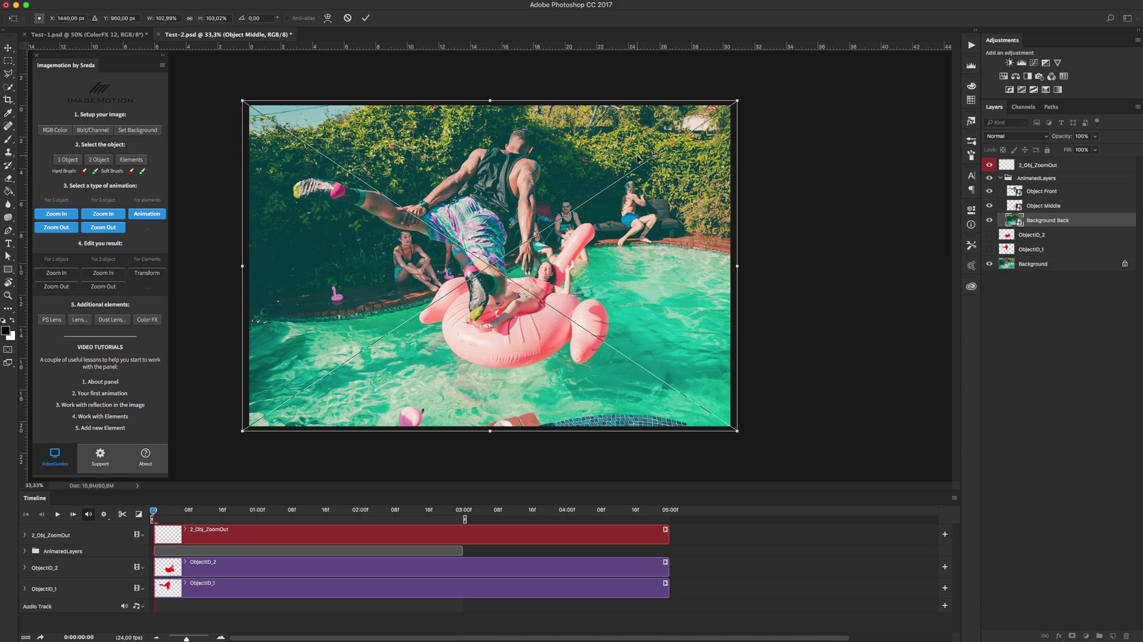
pyautogui.press('Return')
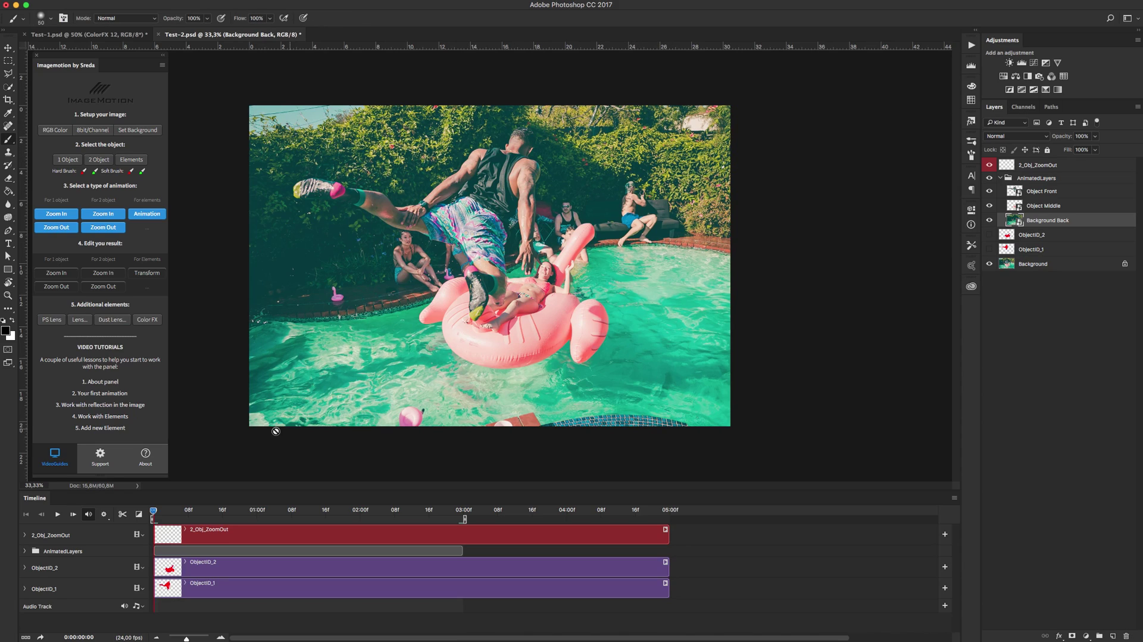
# Play the 2_Obj_ZoomOut animation in the Timeline, then stop playback.
pyautogui.click(56, 515)
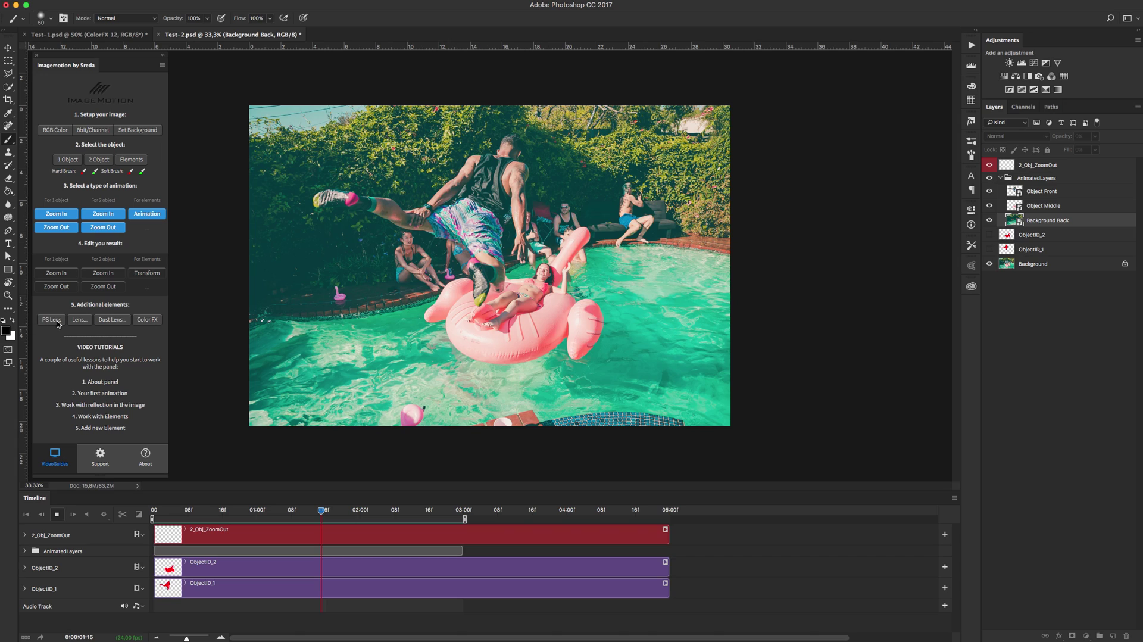
pyautogui.press('space')
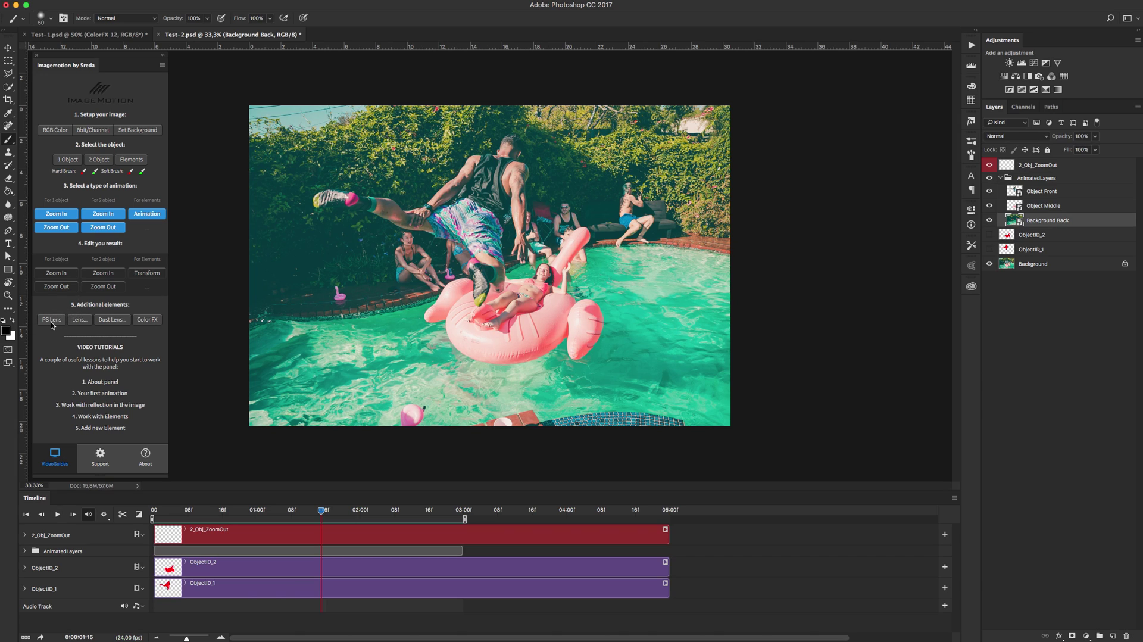
# Add a 50-300mm Zoom lens flare centred near the top-left of the pool image.
pyautogui.click(51, 320)
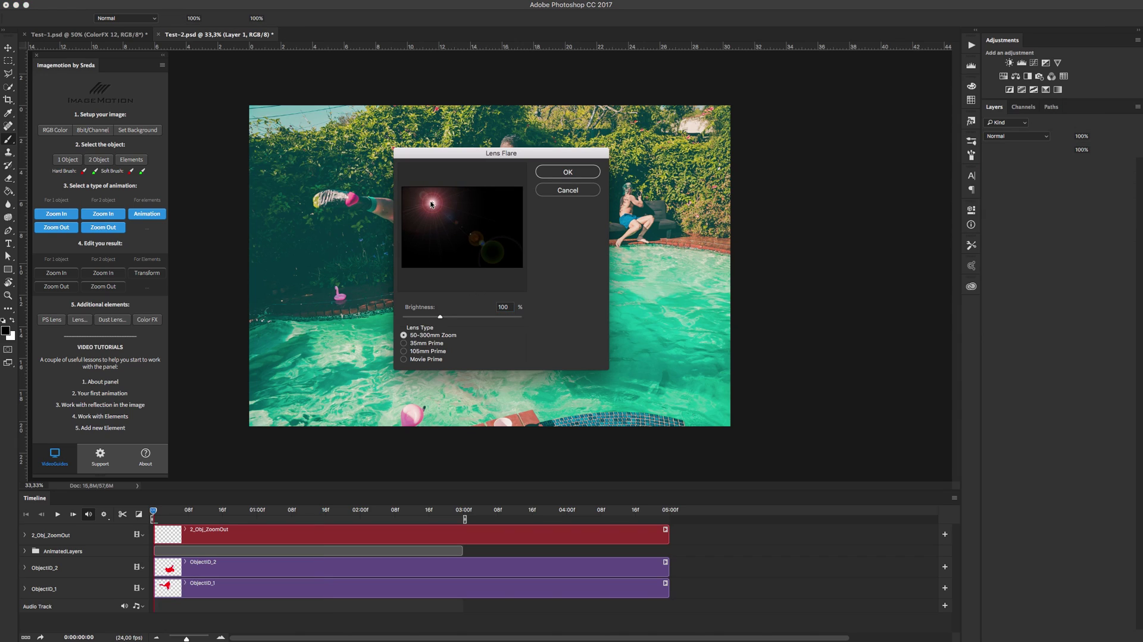
pyautogui.click(417, 189)
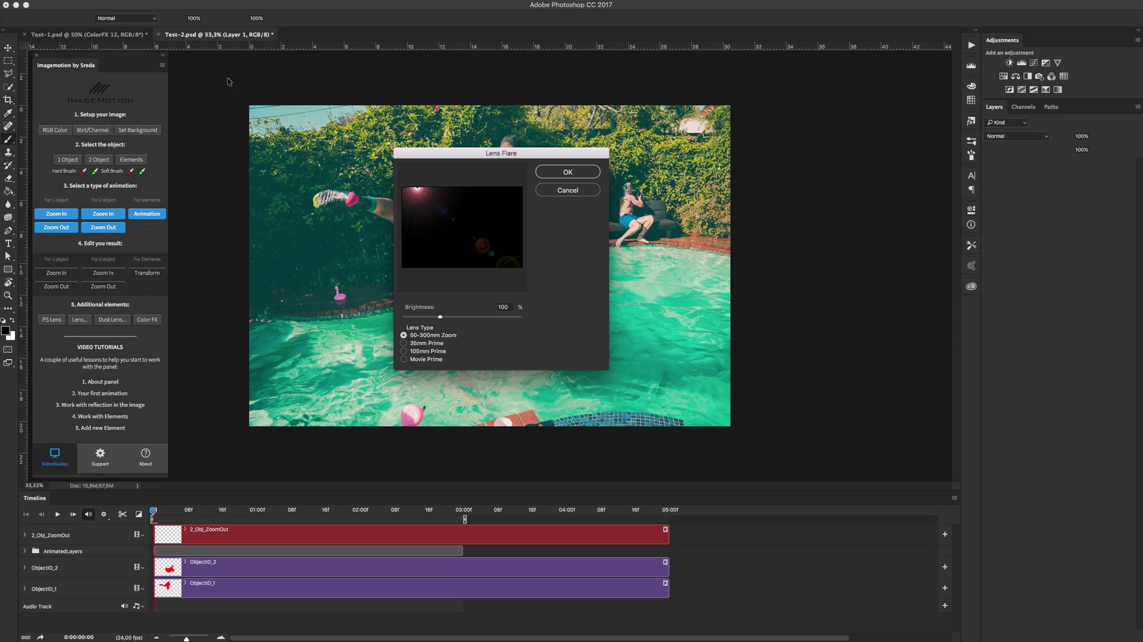
pyautogui.moveTo(418, 192); pyautogui.dragTo(414, 190)
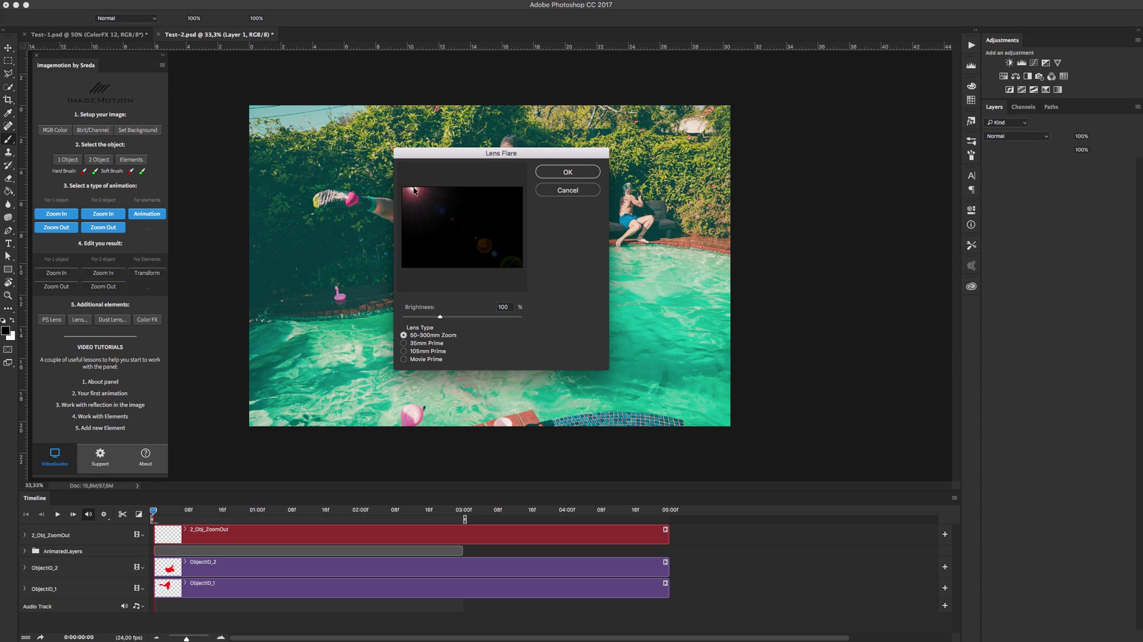
pyautogui.click(404, 343)
pyautogui.click(404, 335)
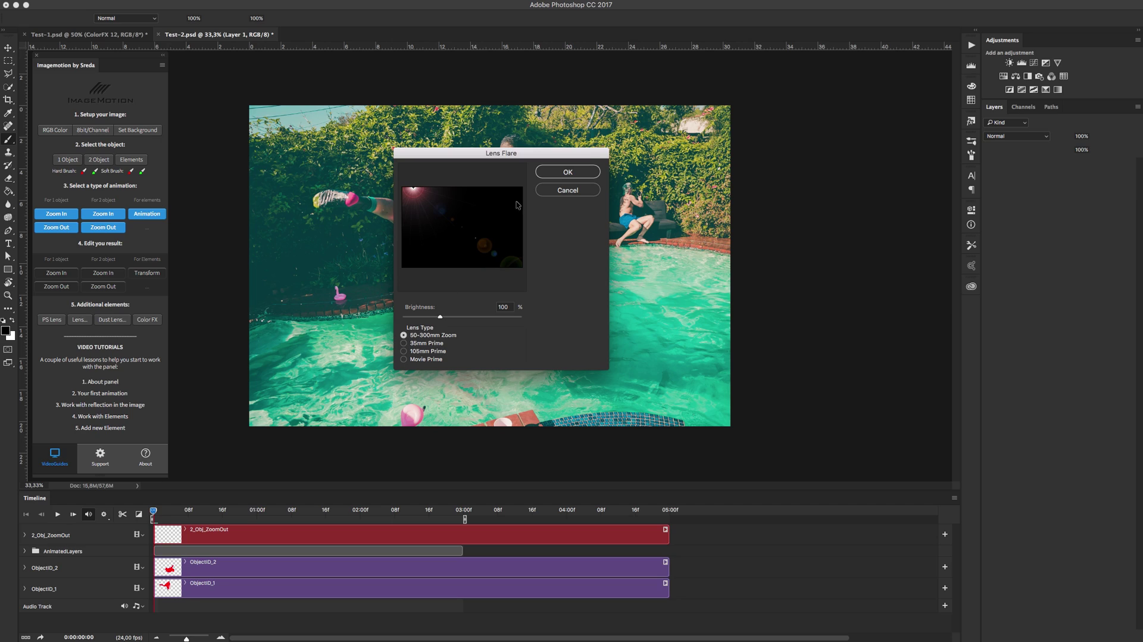
pyautogui.click(583, 170)
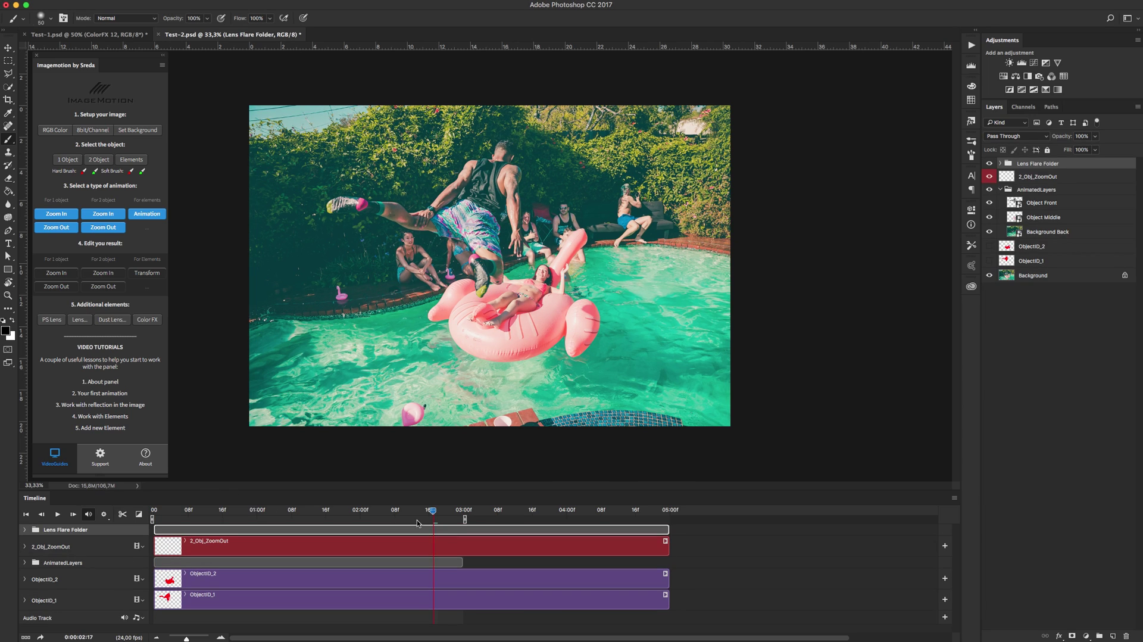
# Move the Timeline playhead back to 1:18, then to 1:07.
pyautogui.moveTo(363, 511); pyautogui.dragTo(333, 513)
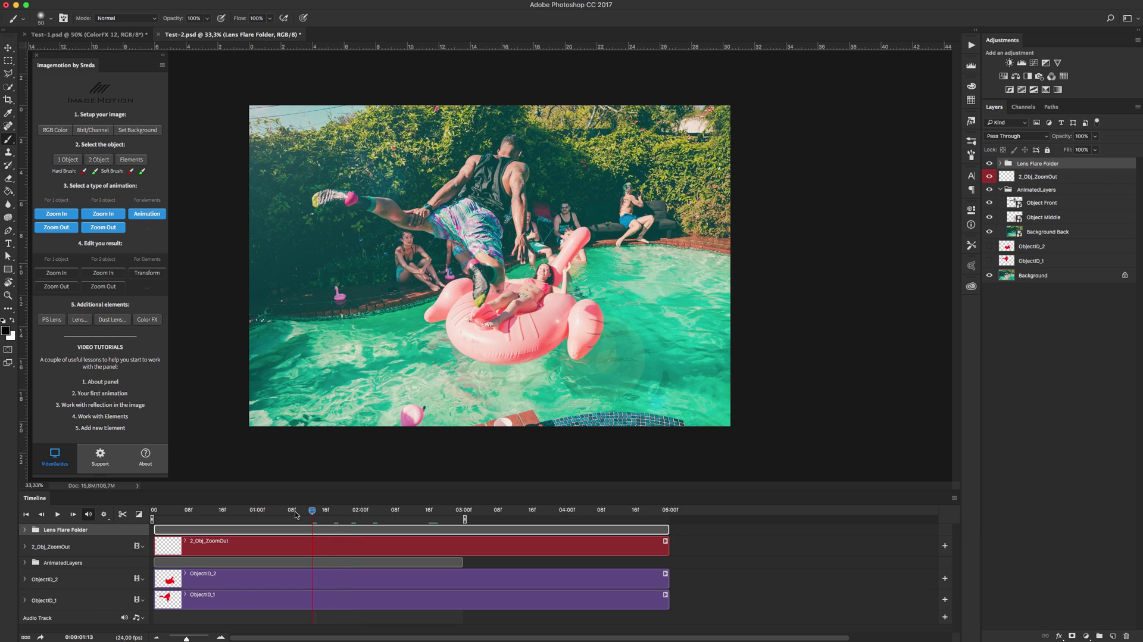
pyautogui.click(287, 511)
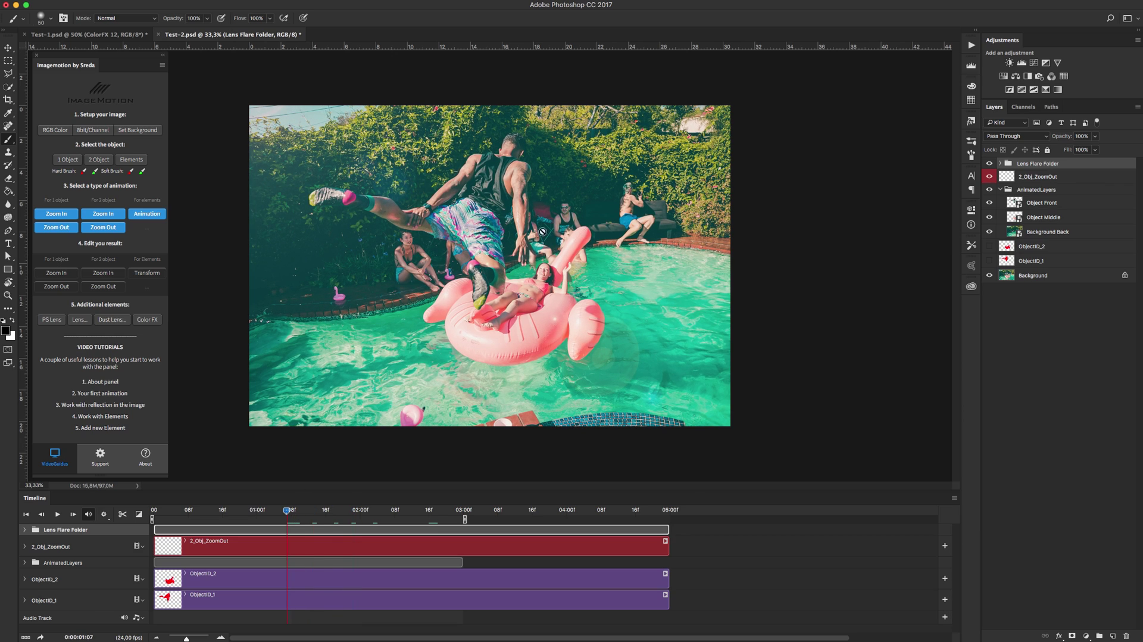